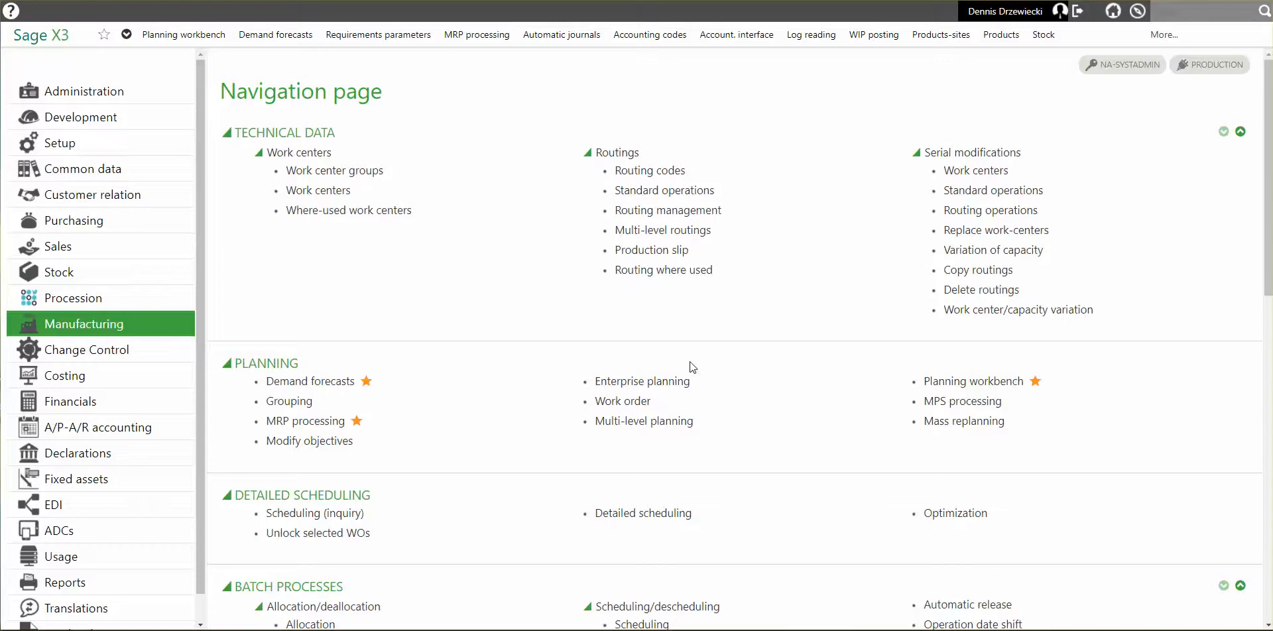
Open Enterprise planning with the POS Purchase suggestions transaction and list the orders for site LOU
click(670, 384)
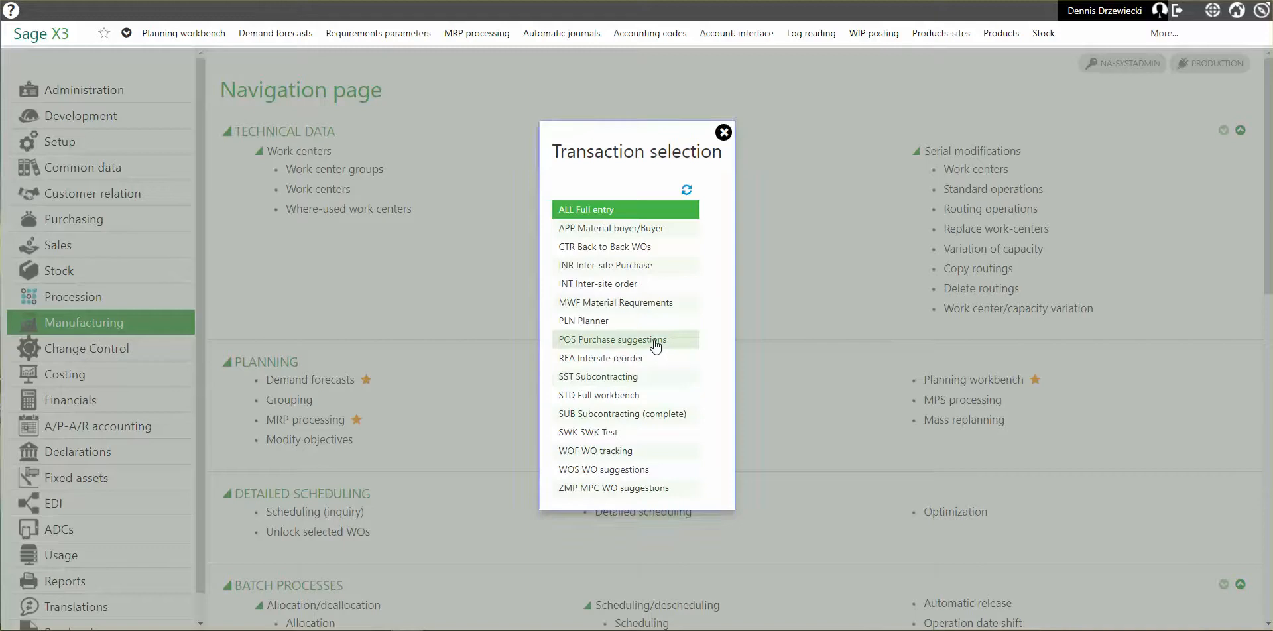
click(656, 346)
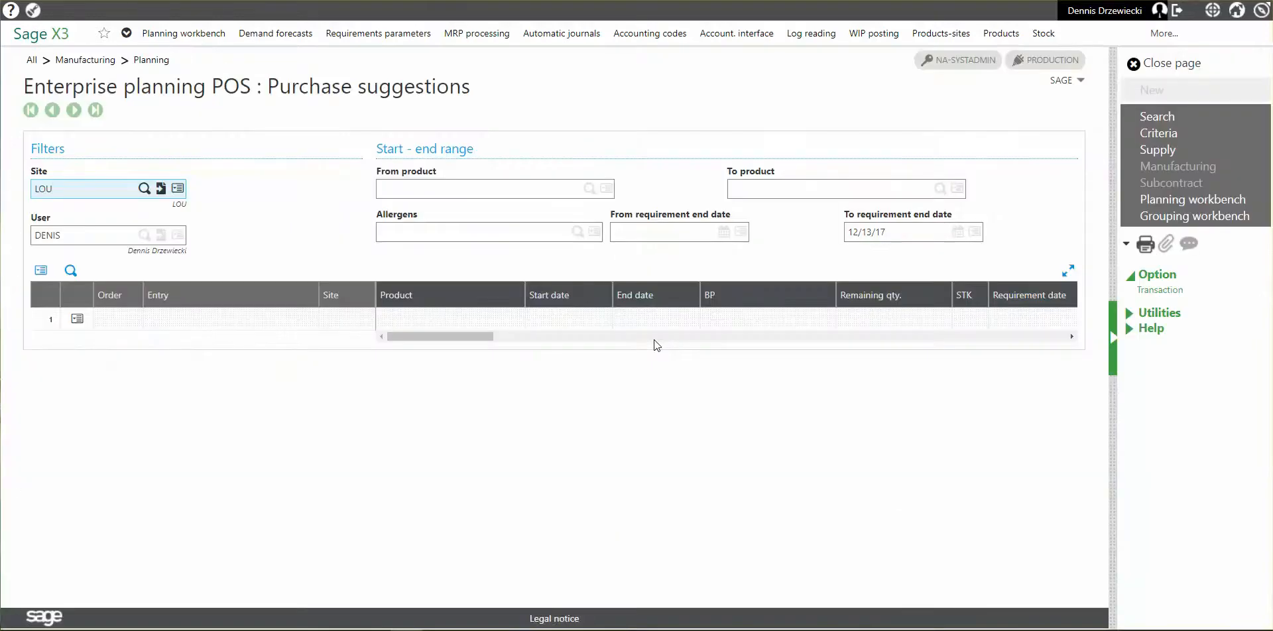
click(1166, 118)
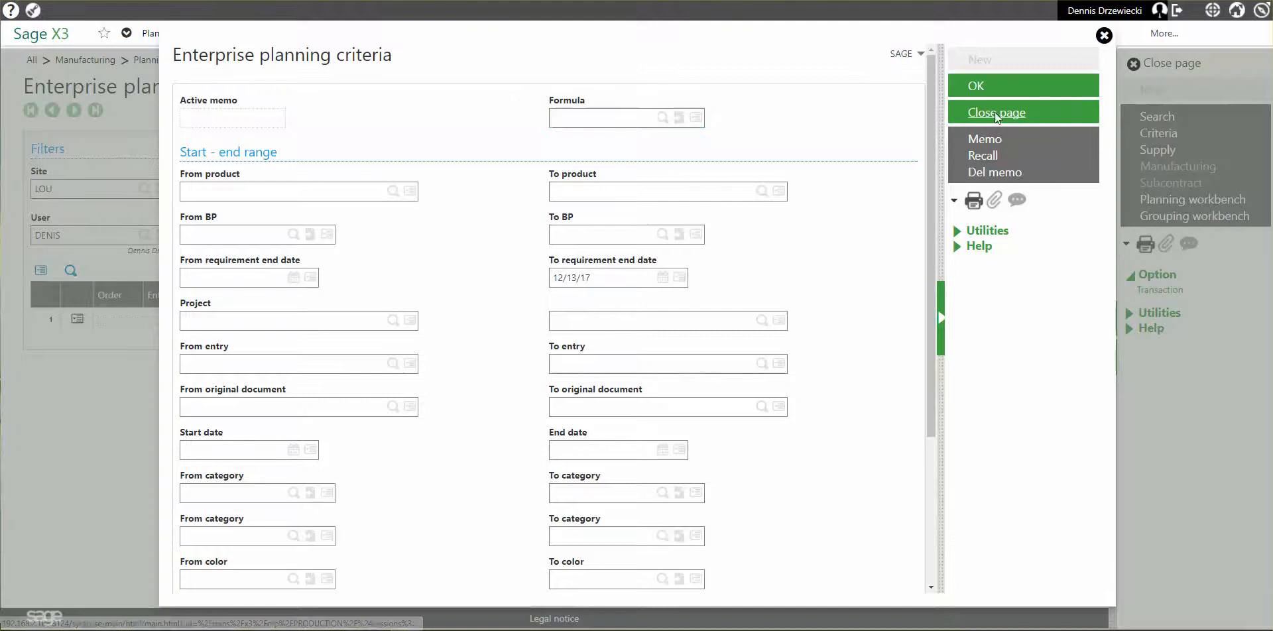
click(995, 113)
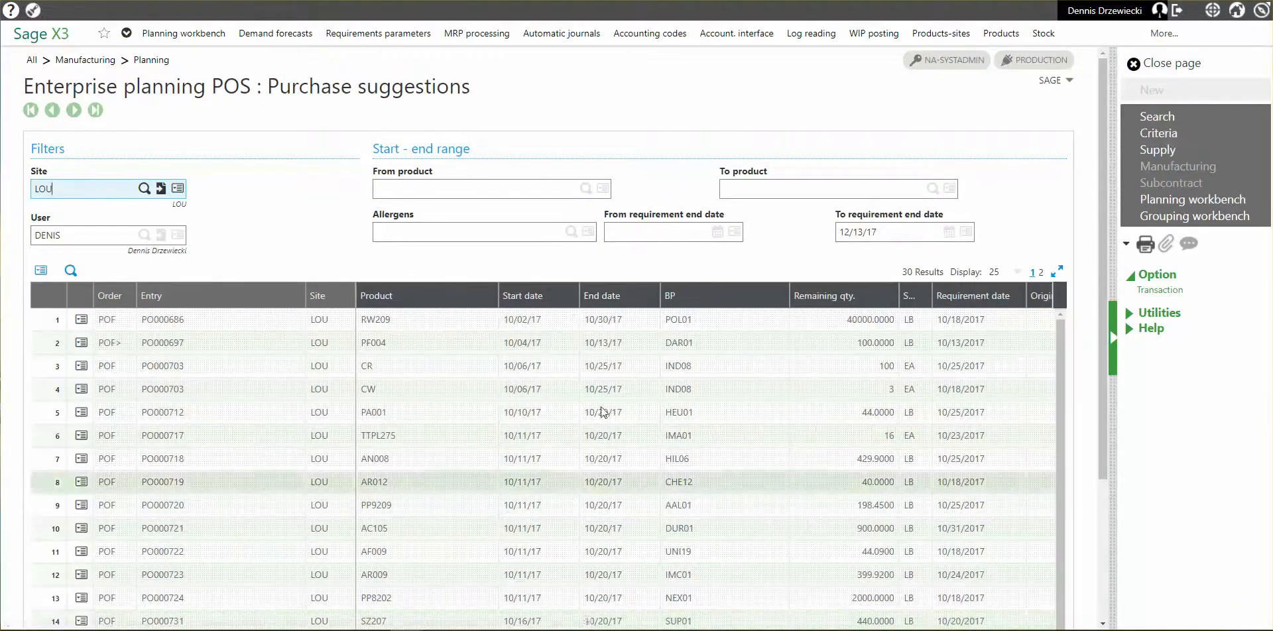
Narrow the Entry, Product and BP columns of the purchase suggestions grid
scroll(341, 256, down, 1)
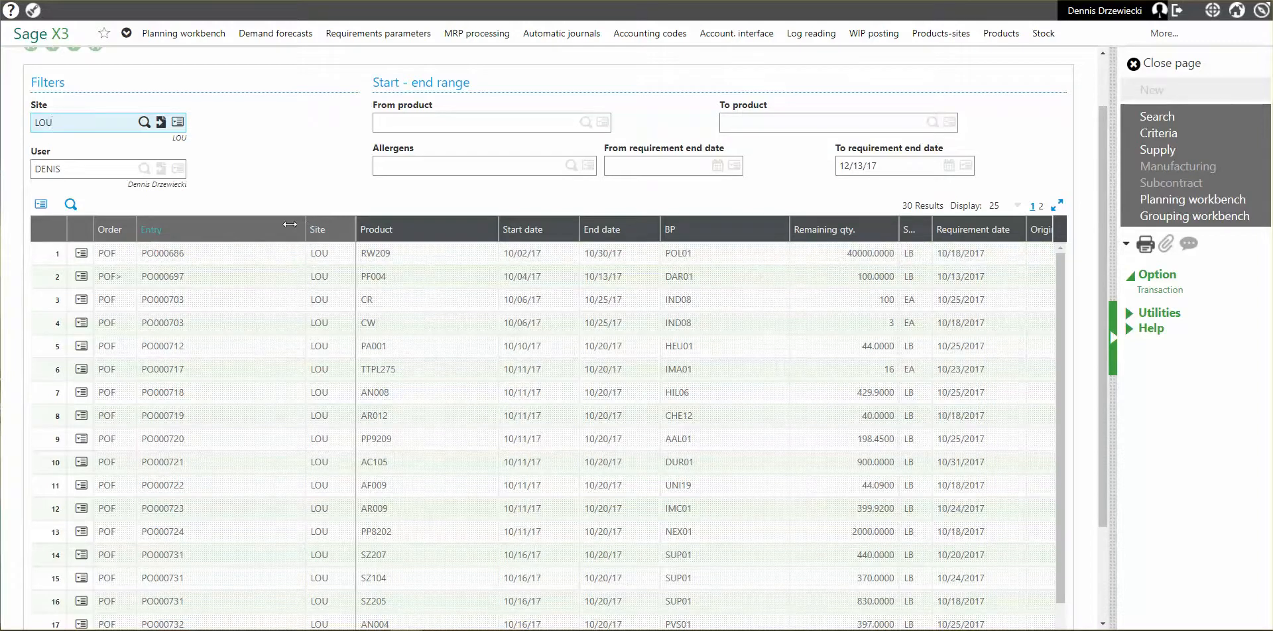
drag(290, 224, 211, 225)
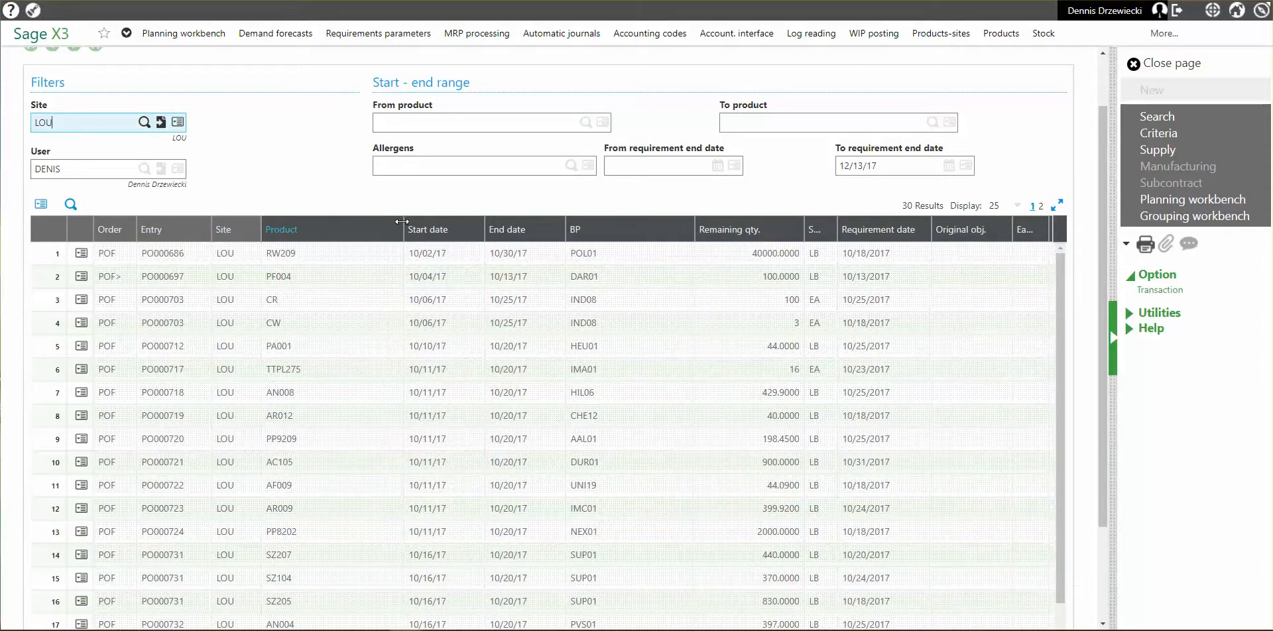
drag(401, 222, 339, 222)
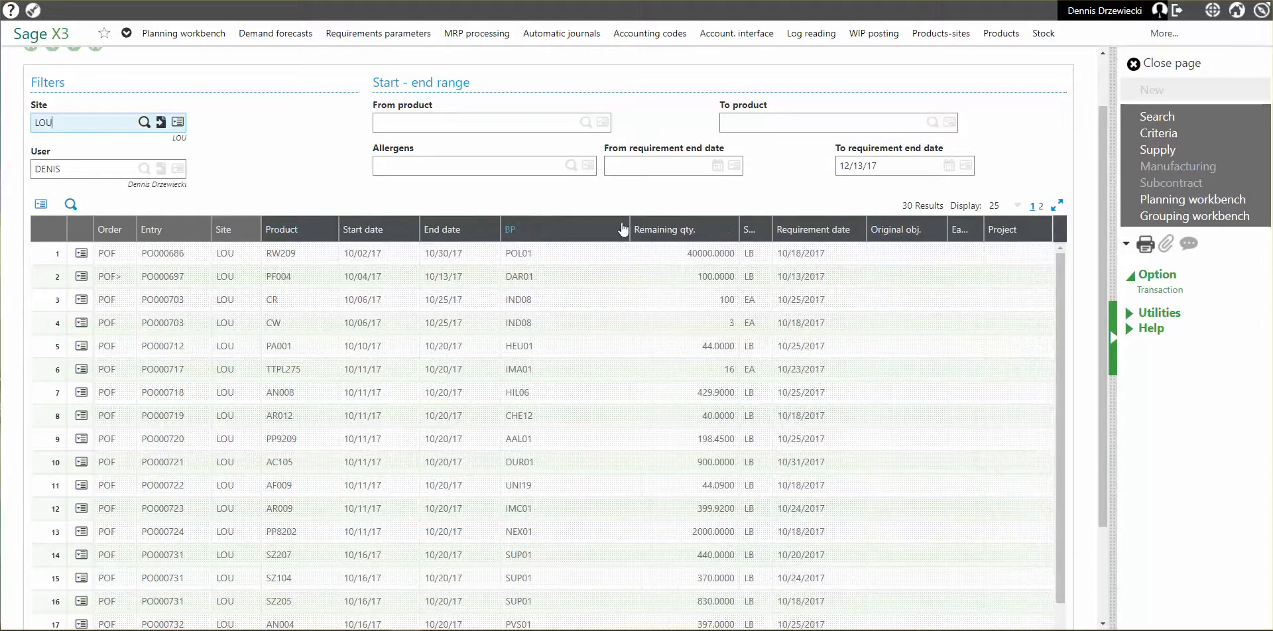
drag(627, 221, 565, 229)
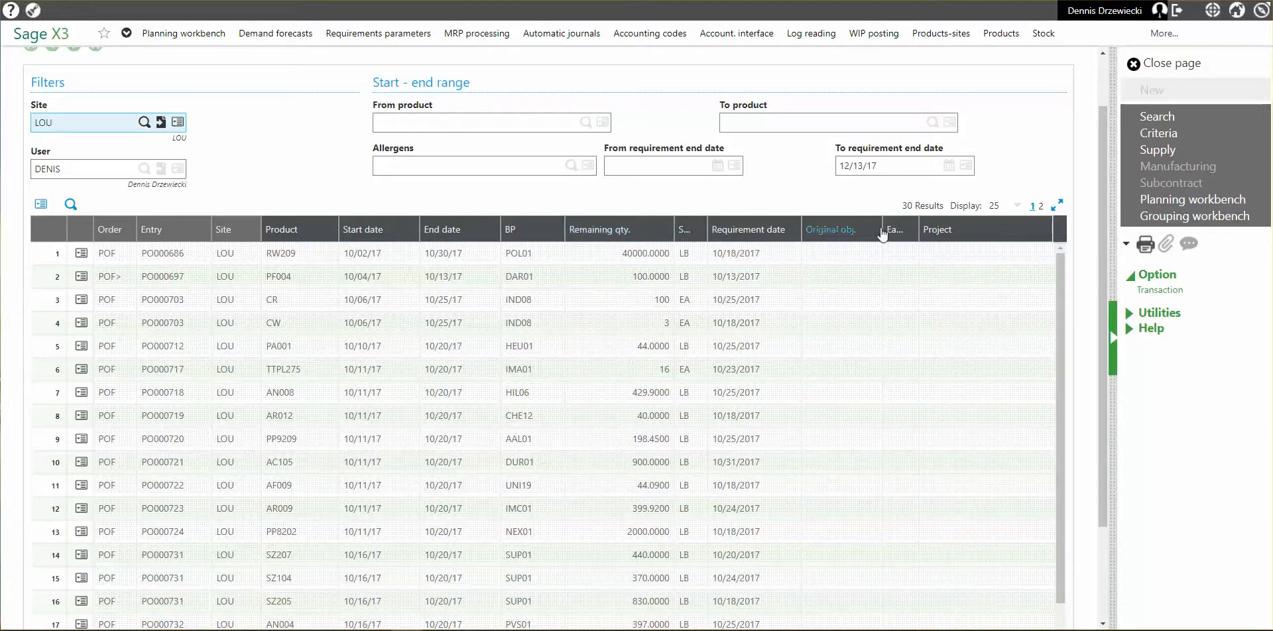
Move the Message column directly after Entry in the purchase suggestions grid and narrow it
scroll(874, 411, down, 2)
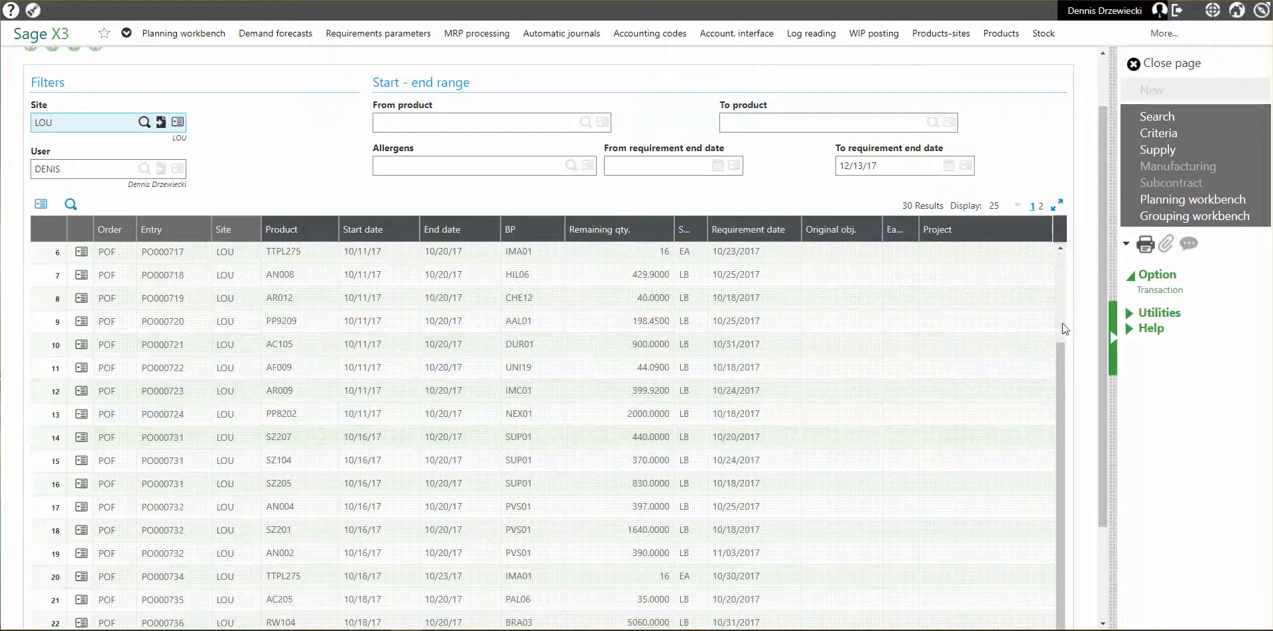
scroll(1104, 348, down, 2)
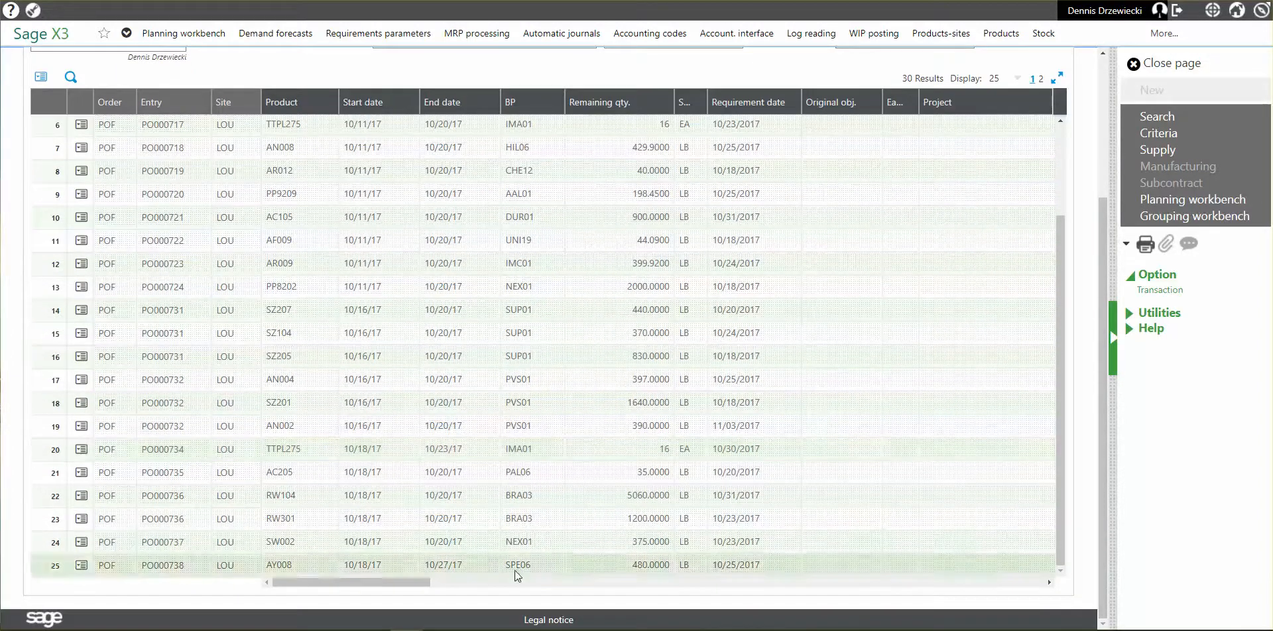
drag(405, 583, 870, 615)
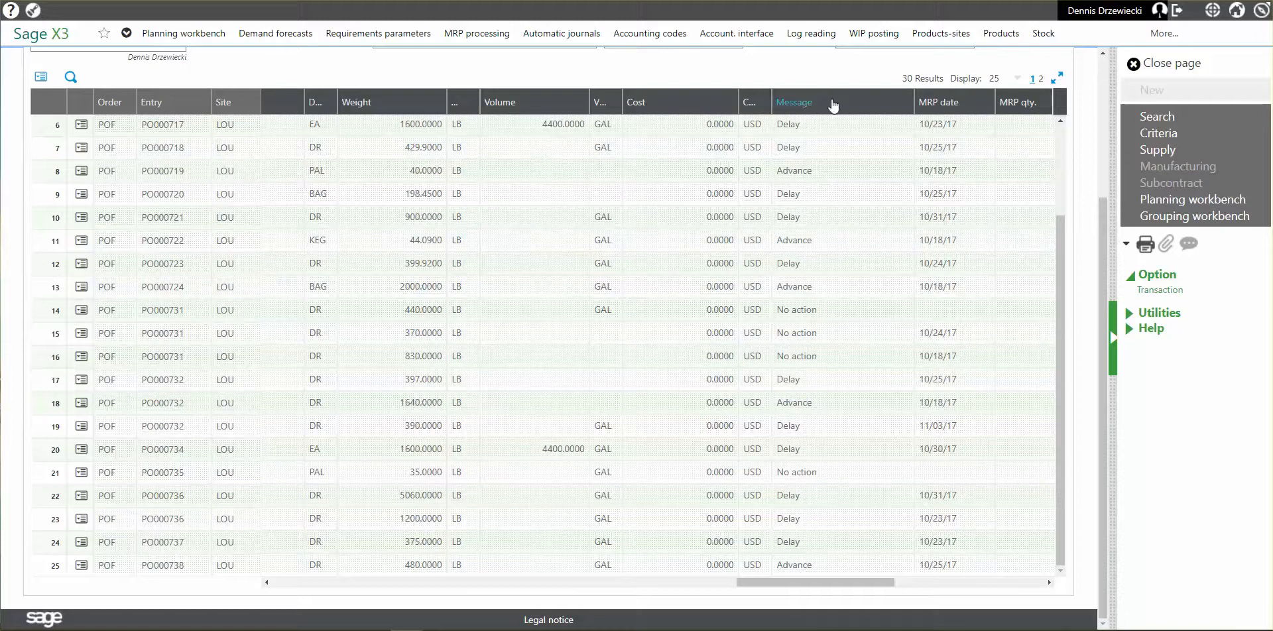
mouse_move(834, 105)
mouse_down()
mouse_move(144, 111)
mouse_move(222, 113)
mouse_up()
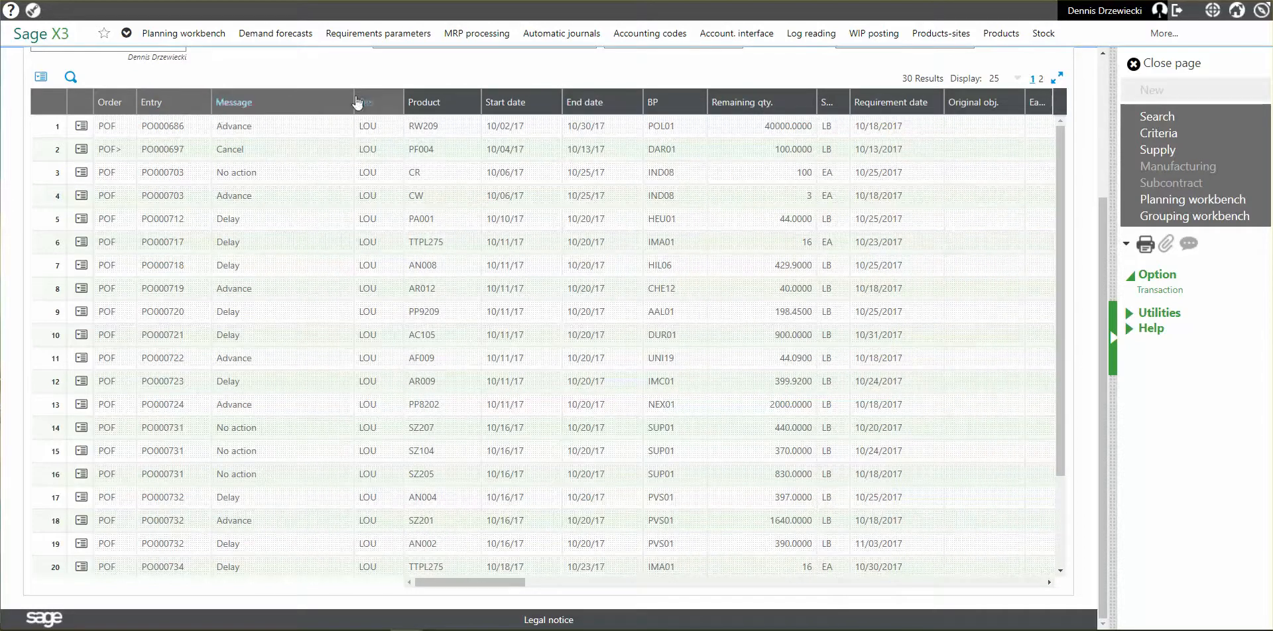
drag(354, 100, 283, 101)
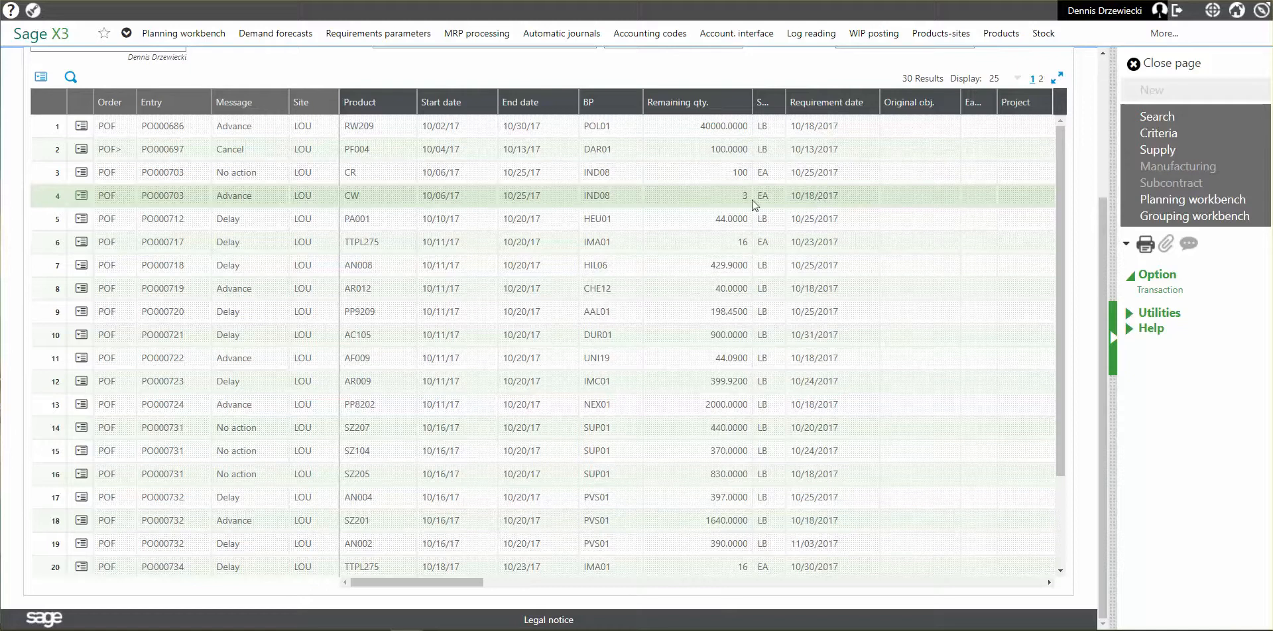
View the available actions for the order line of product CW, and close the Enterprise planning page
click(37, 199)
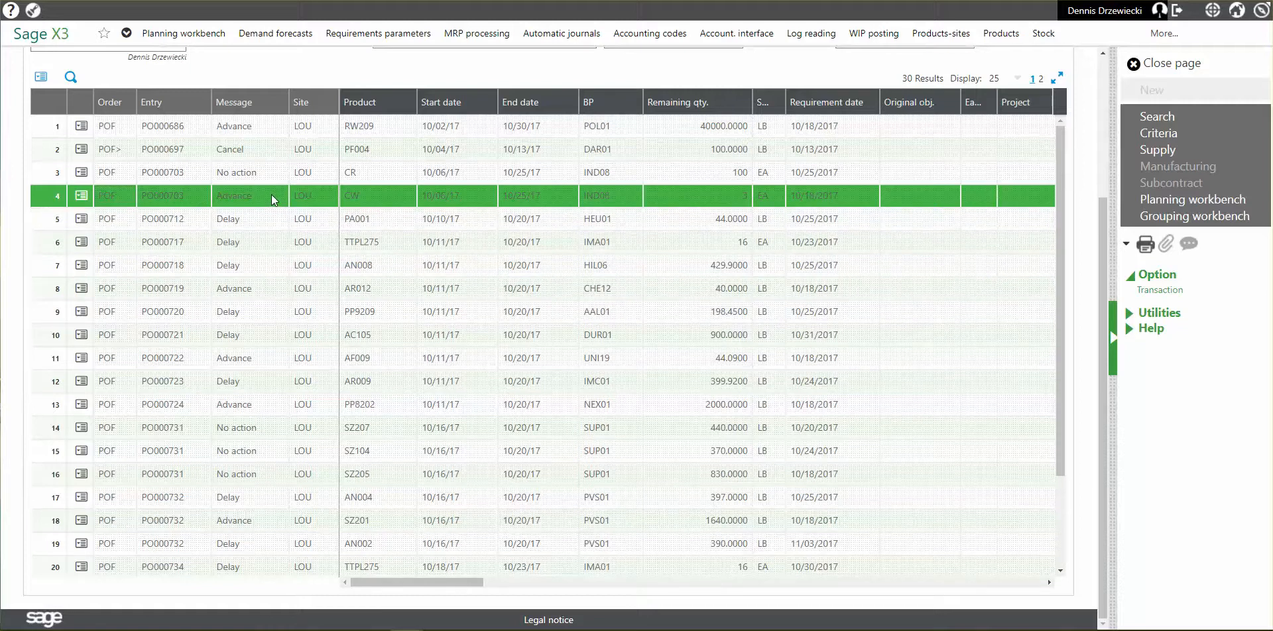
click(82, 196)
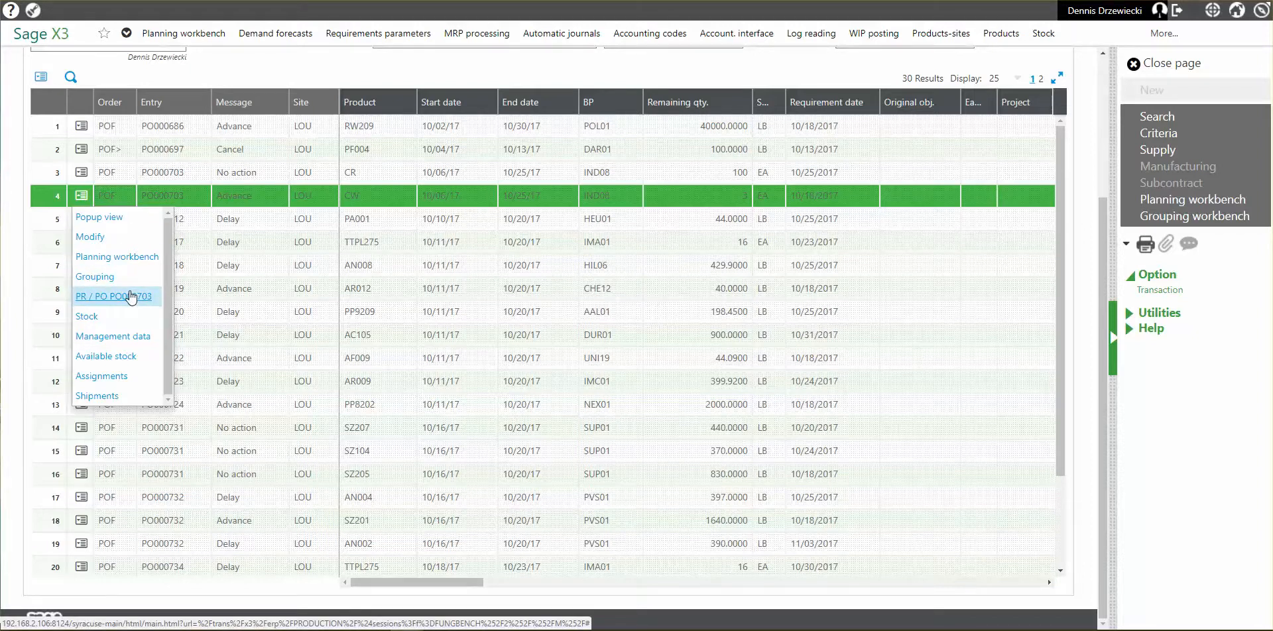
click(499, 75)
click(1170, 69)
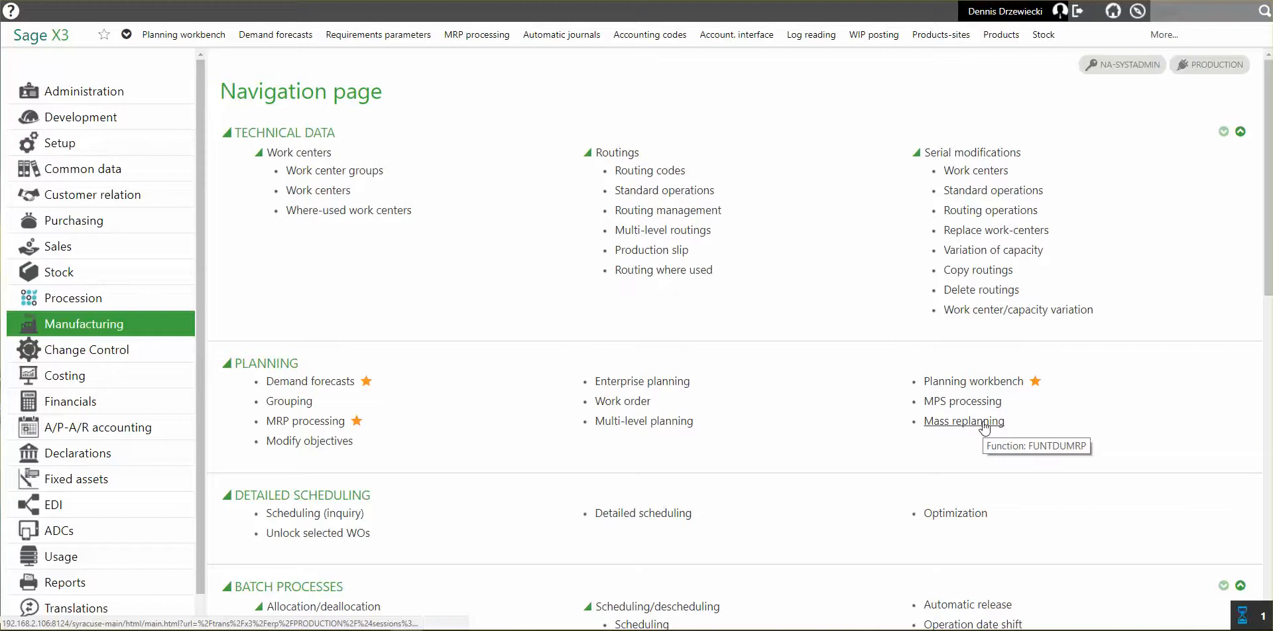
Open Mass replanning from the manufacturing planning functions and include the WOF and POF order types
click(984, 422)
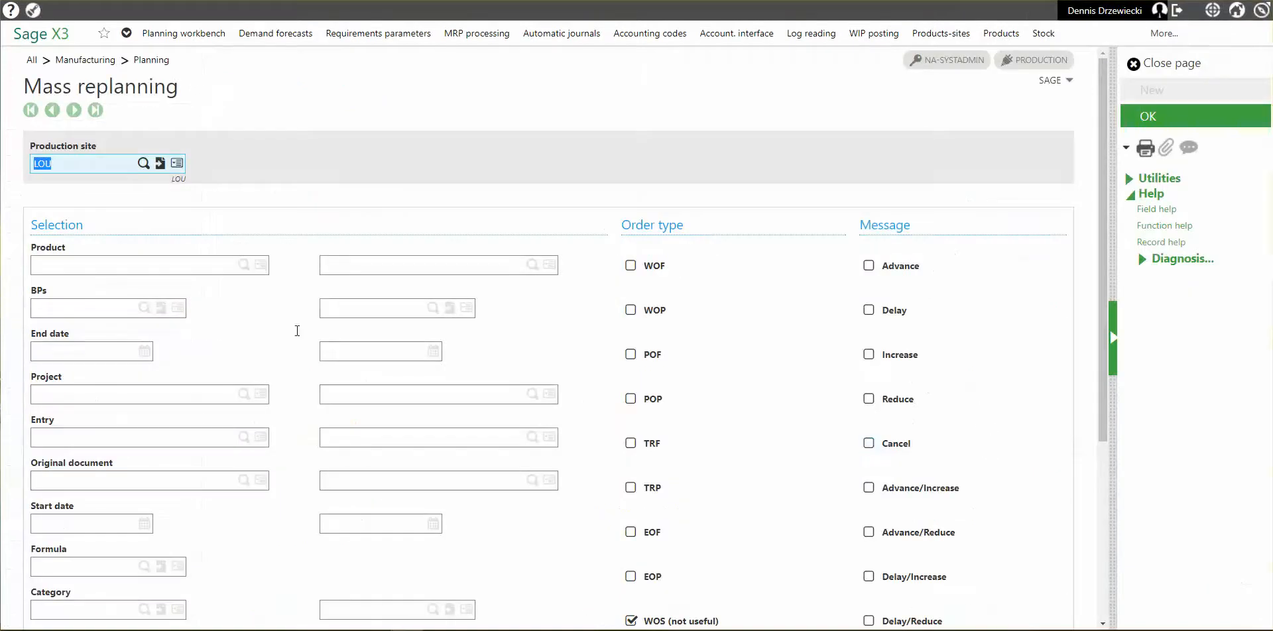
scroll(822, 371, down, 2)
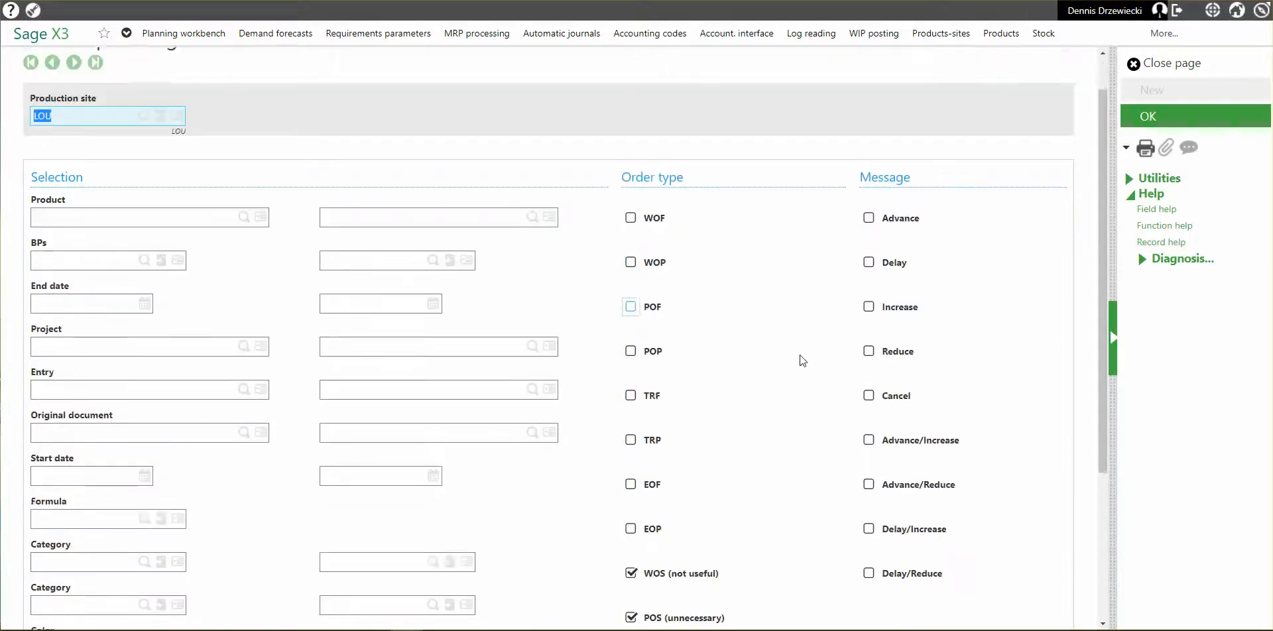
click(631, 136)
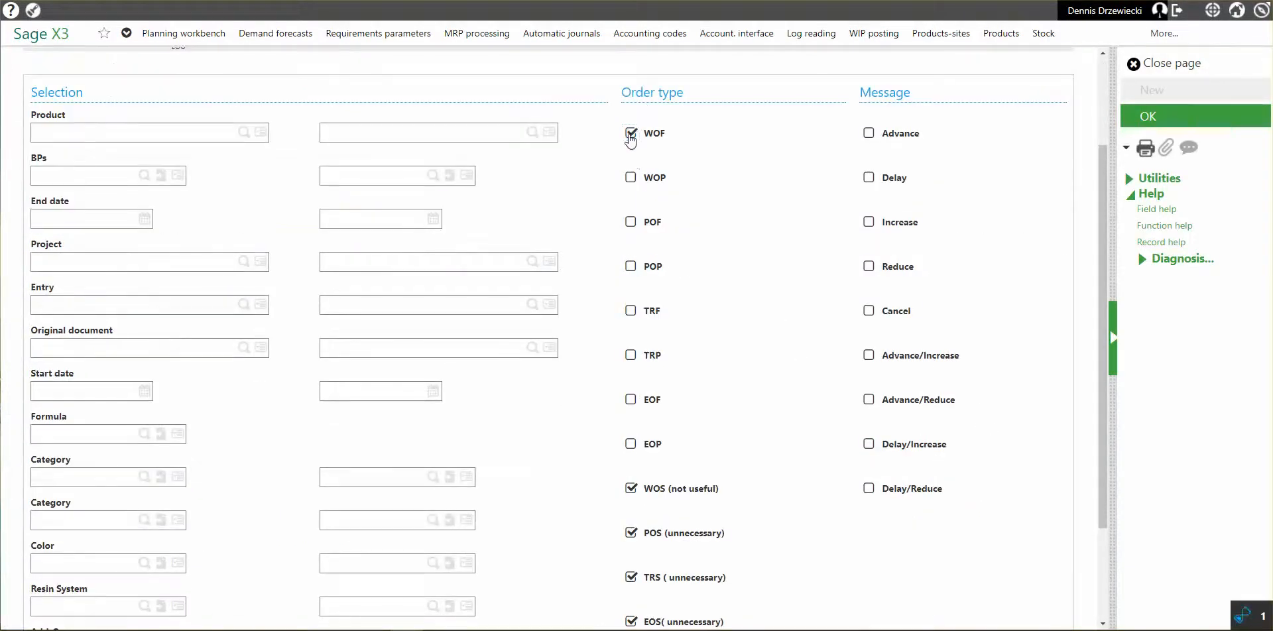
click(631, 223)
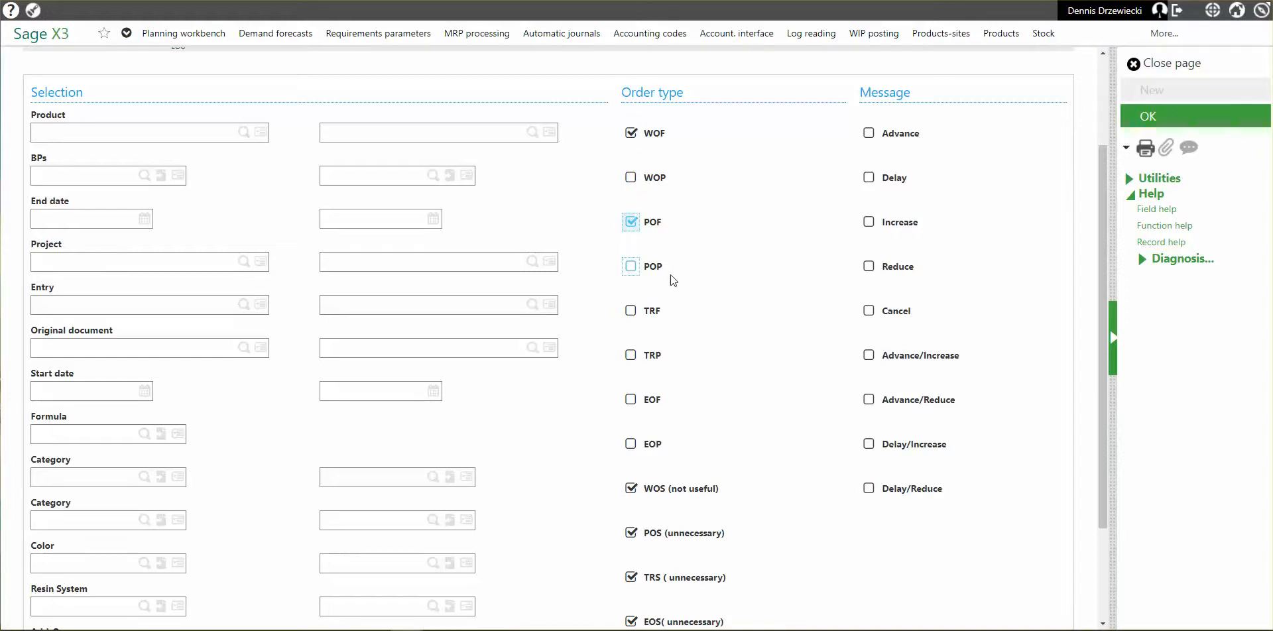
Include all nine message types in the mass replanning selection, from Advance through Delay/Reduce
click(869, 135)
click(868, 178)
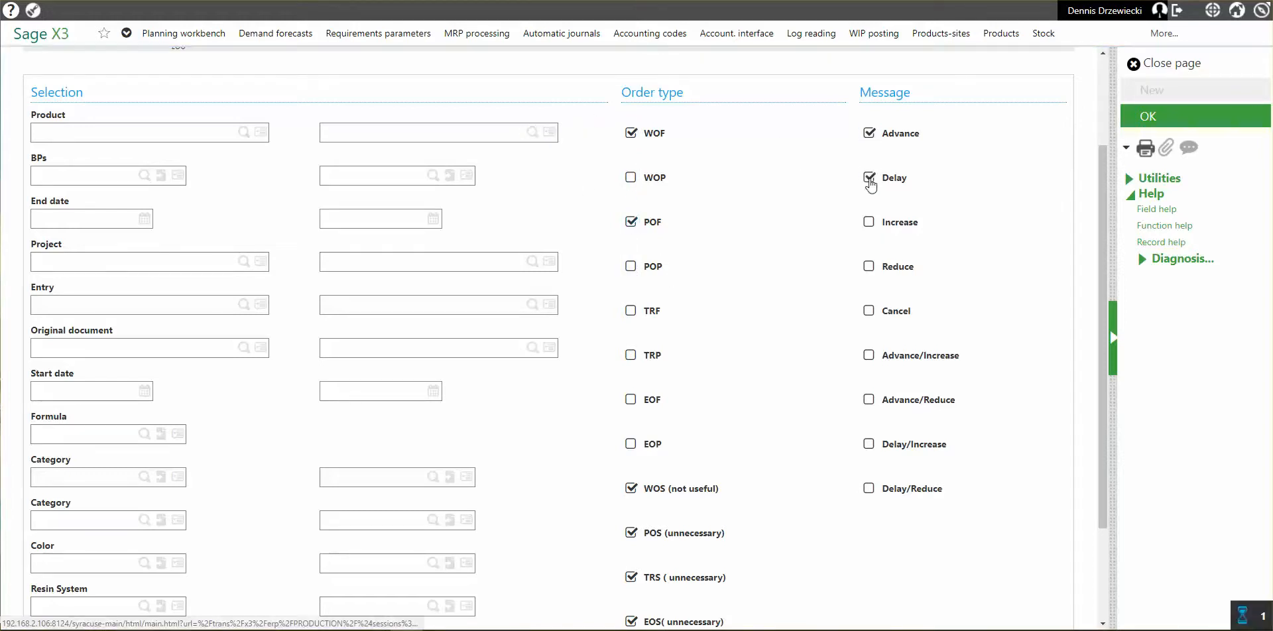
click(869, 223)
click(869, 266)
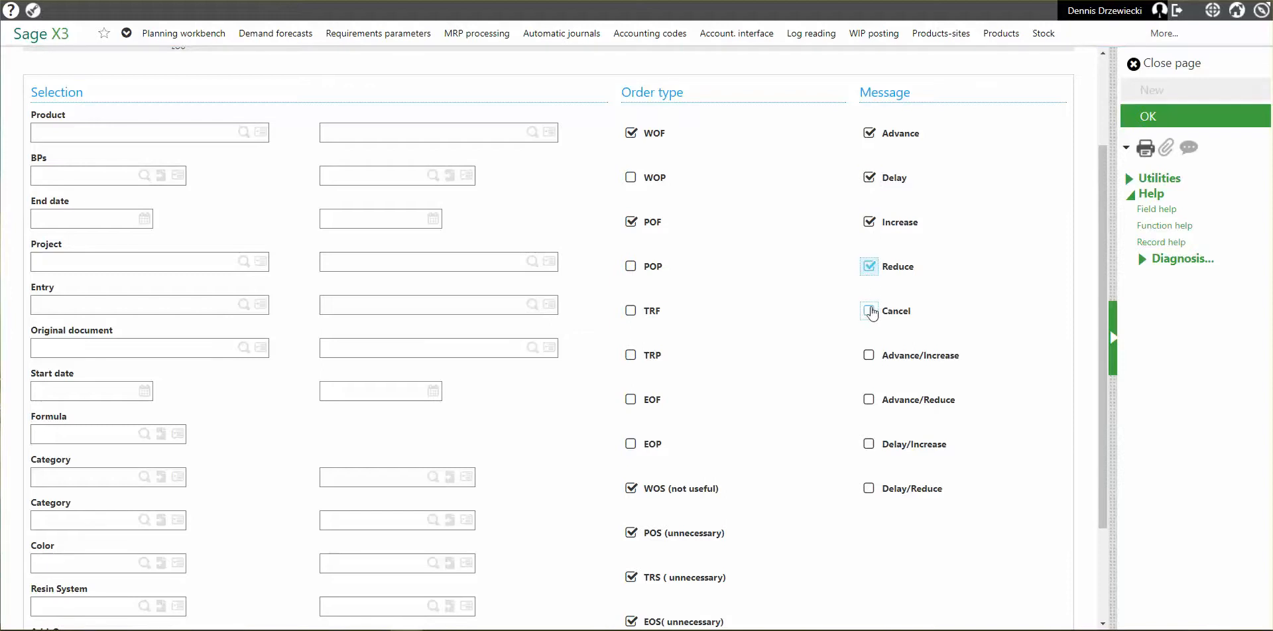
click(869, 311)
click(869, 356)
click(870, 401)
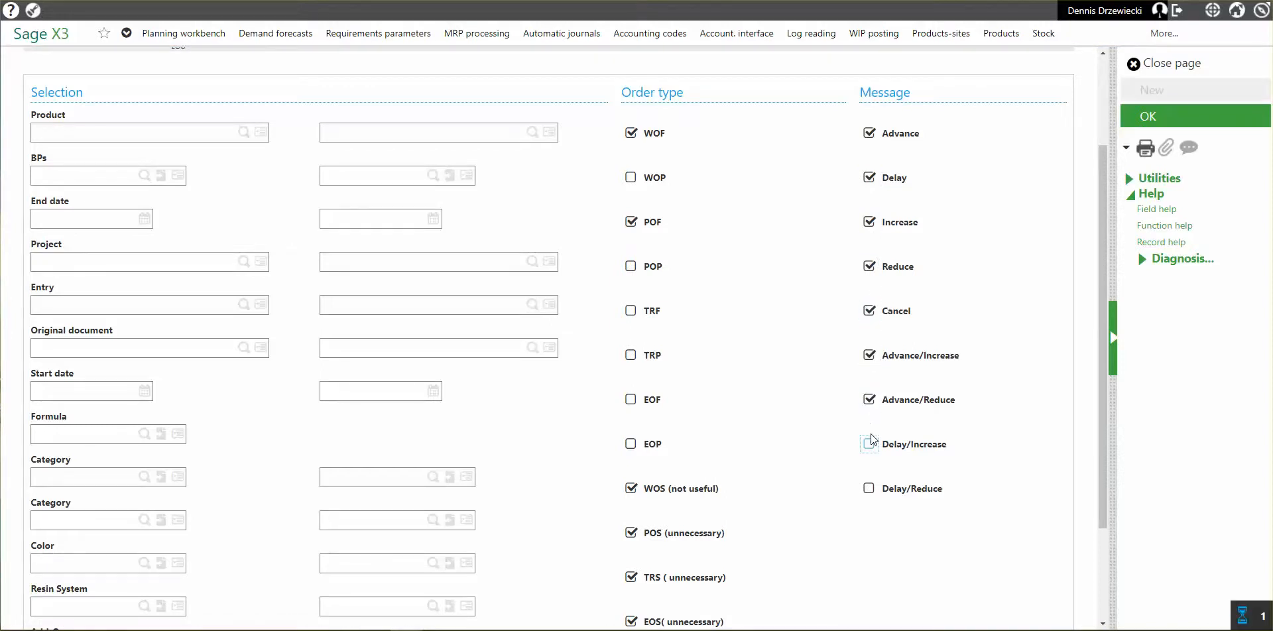
click(869, 445)
click(870, 490)
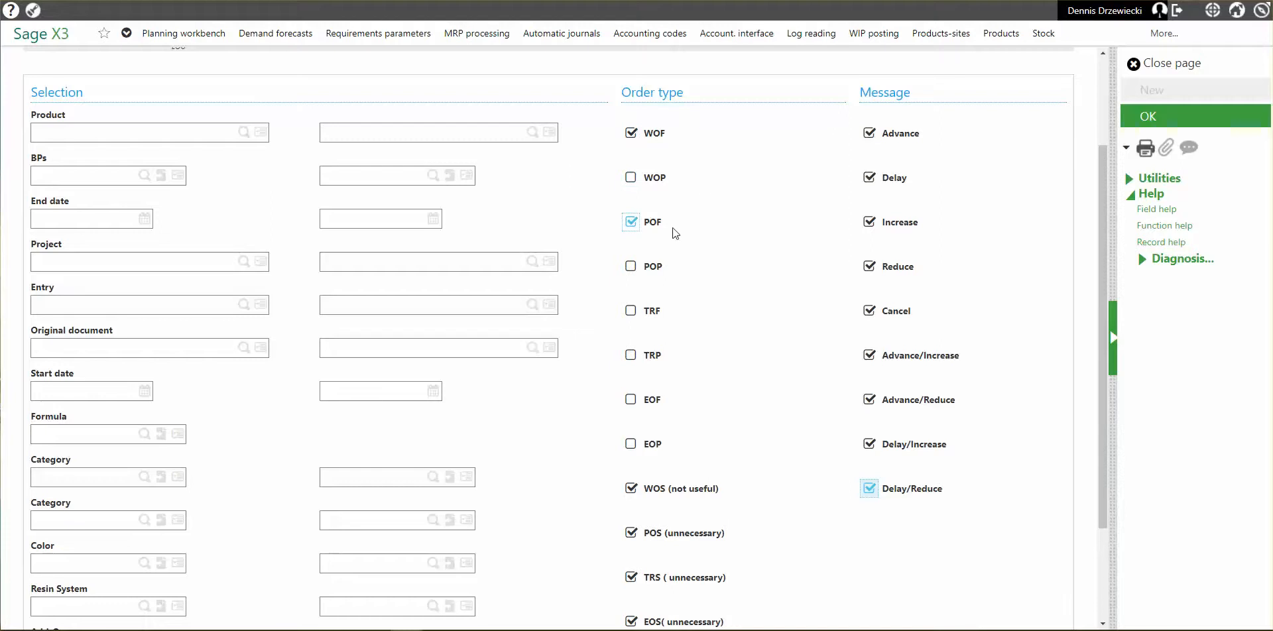
Exclude the WOS, POS, TRS and EOS order types from the mass replanning selection
scroll(753, 313, down, 2)
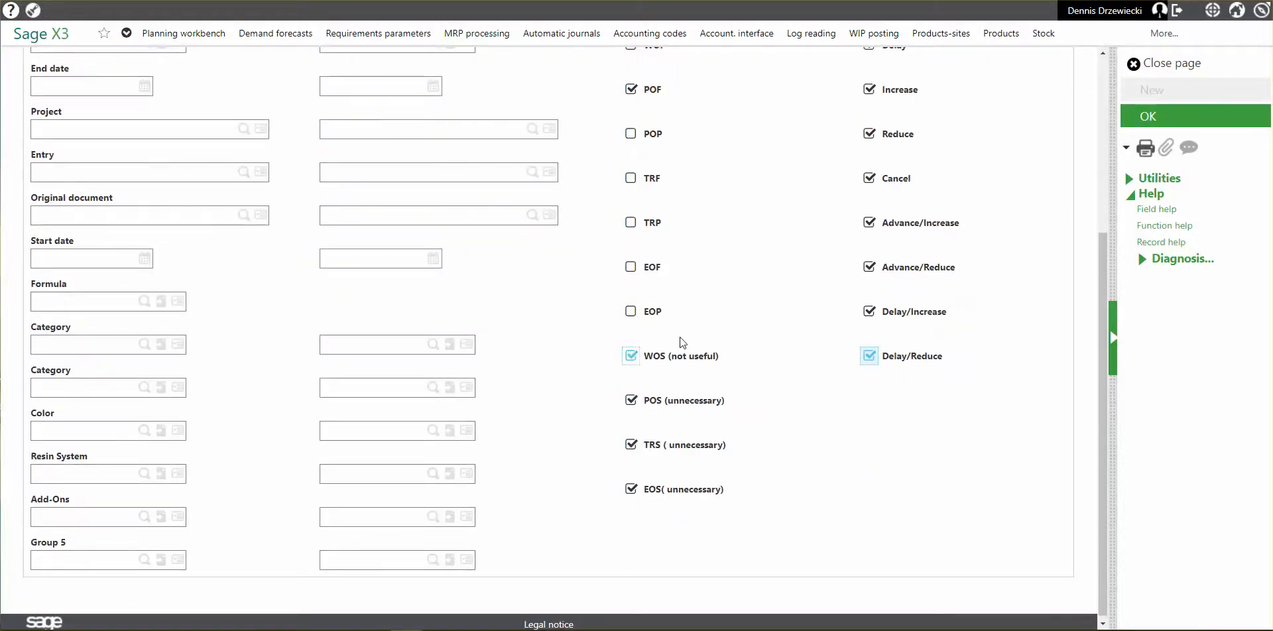
click(630, 357)
click(631, 400)
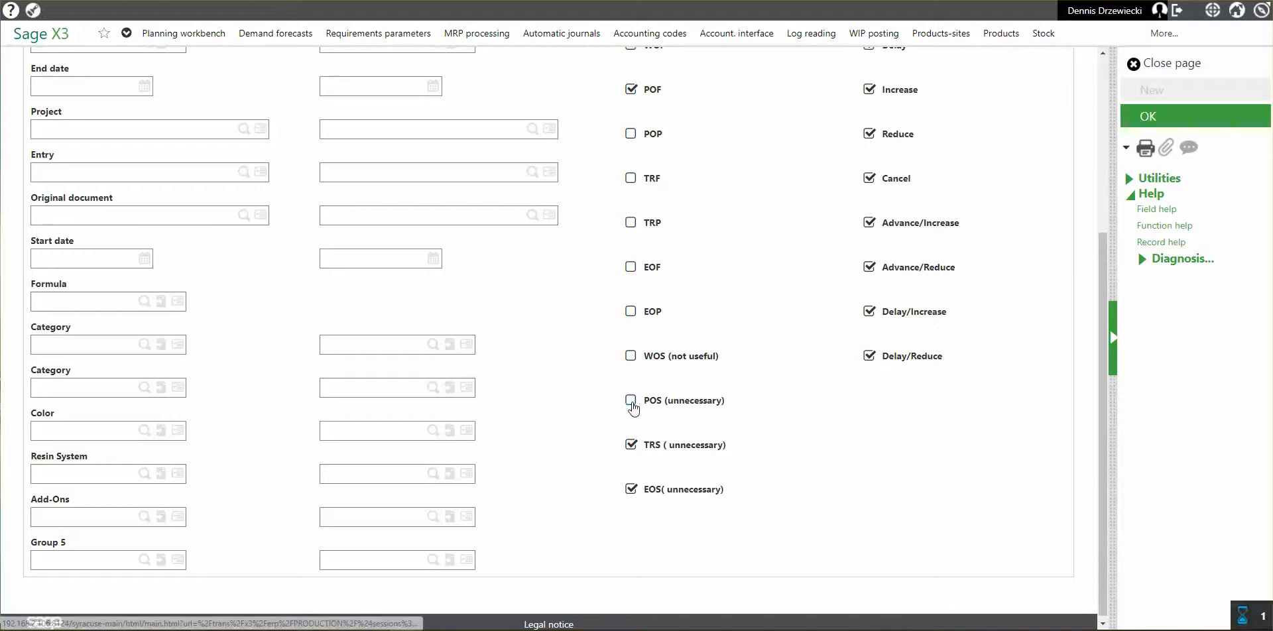
click(631, 445)
click(631, 491)
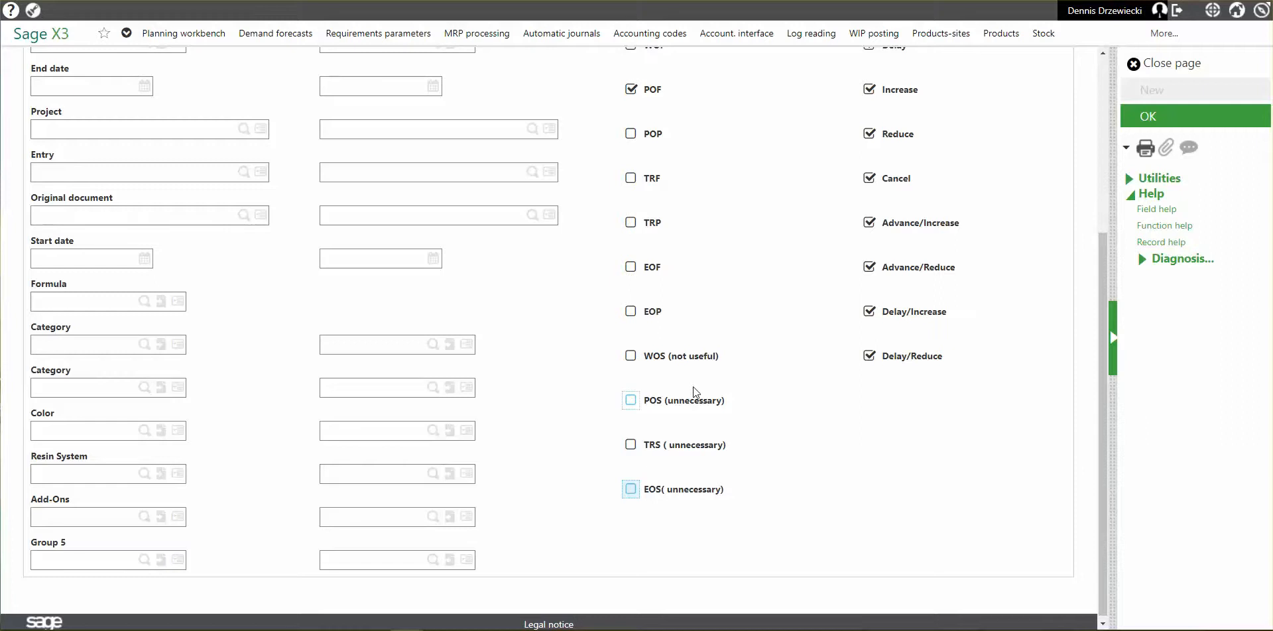
Run the mass replanning selection for site LOU and set the results grid to display 50 lines
scroll(796, 295, up, 5)
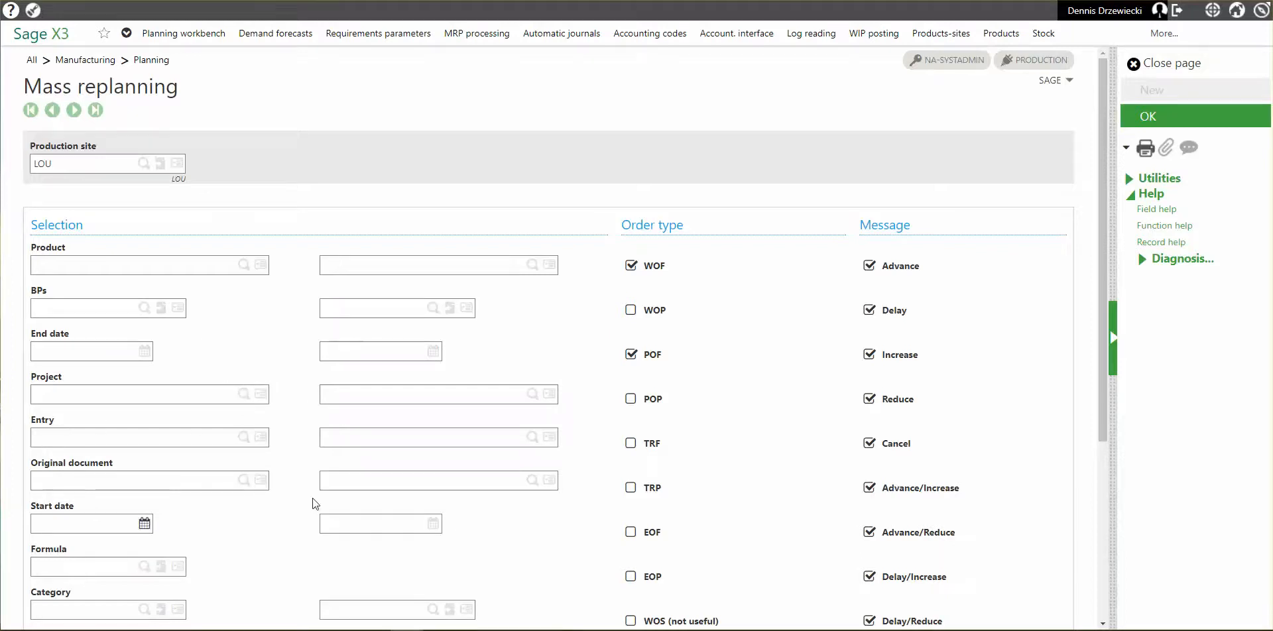
scroll(308, 503, down, 2)
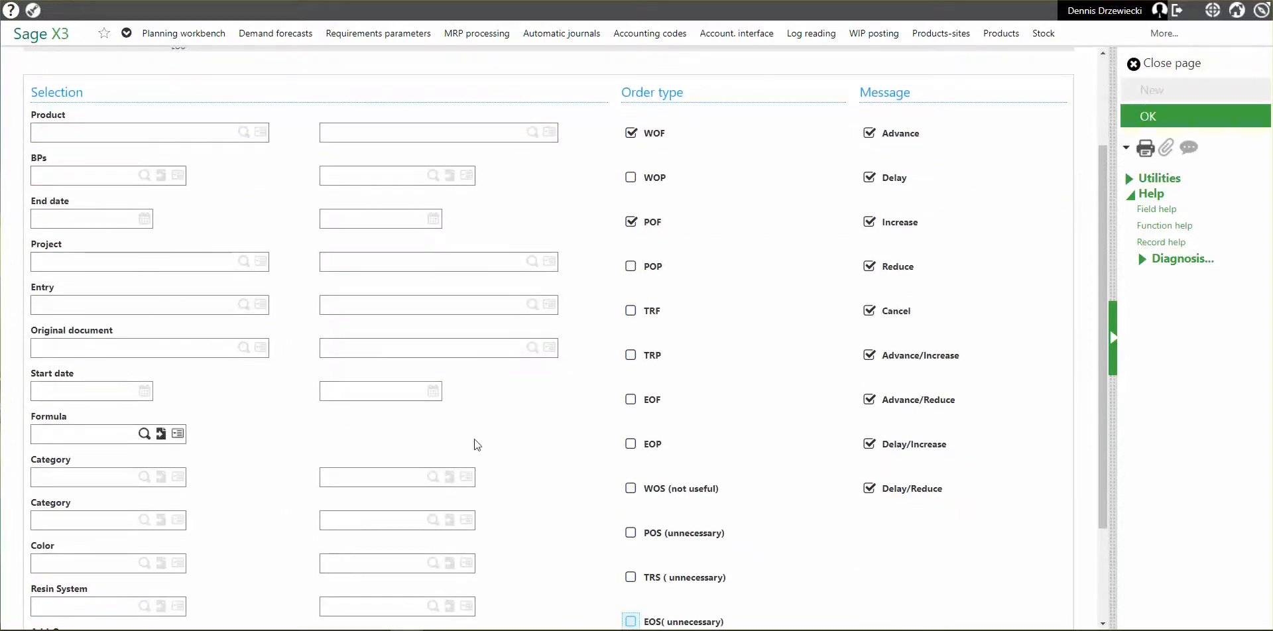
click(1146, 118)
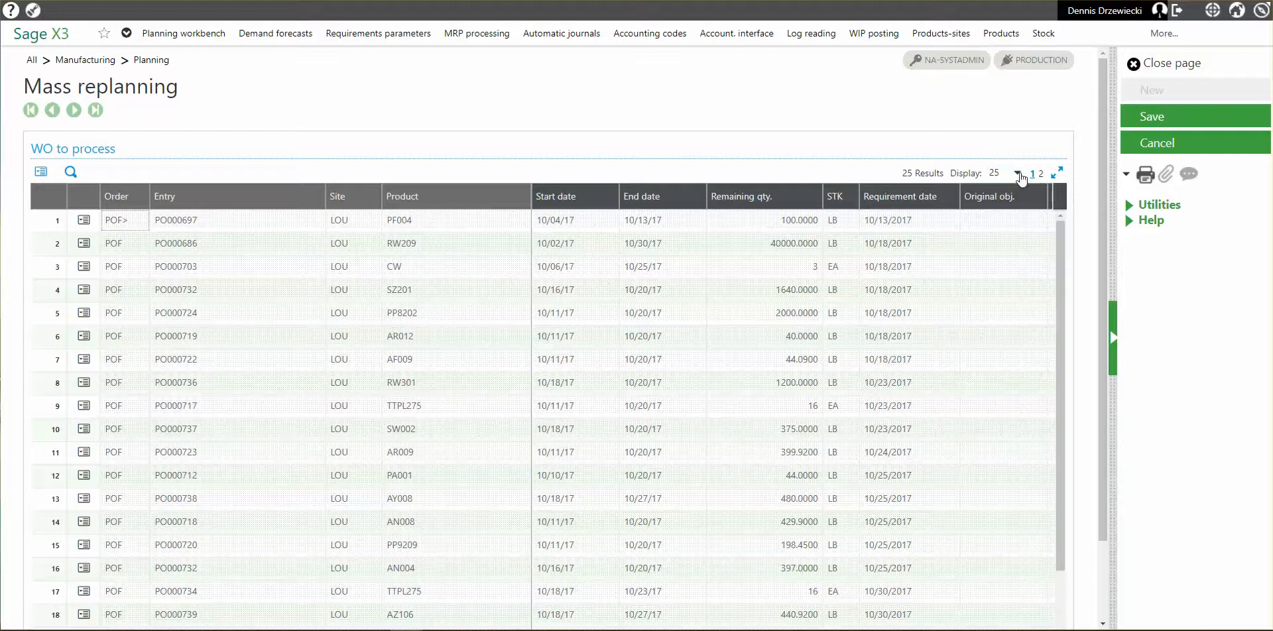
click(1014, 173)
click(999, 294)
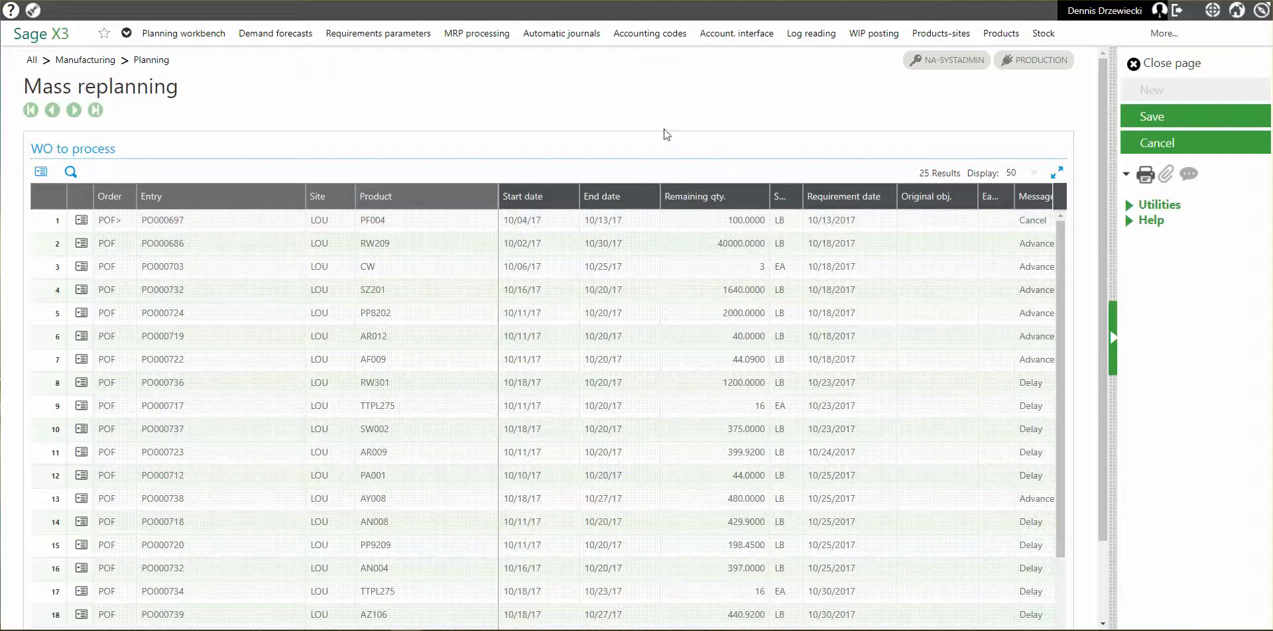
Move the Message column directly after Entry in the mass replanning grid and narrow it
mouse_move(1024, 202)
mouse_down()
mouse_move(333, 214)
mouse_move(308, 201)
mouse_up()
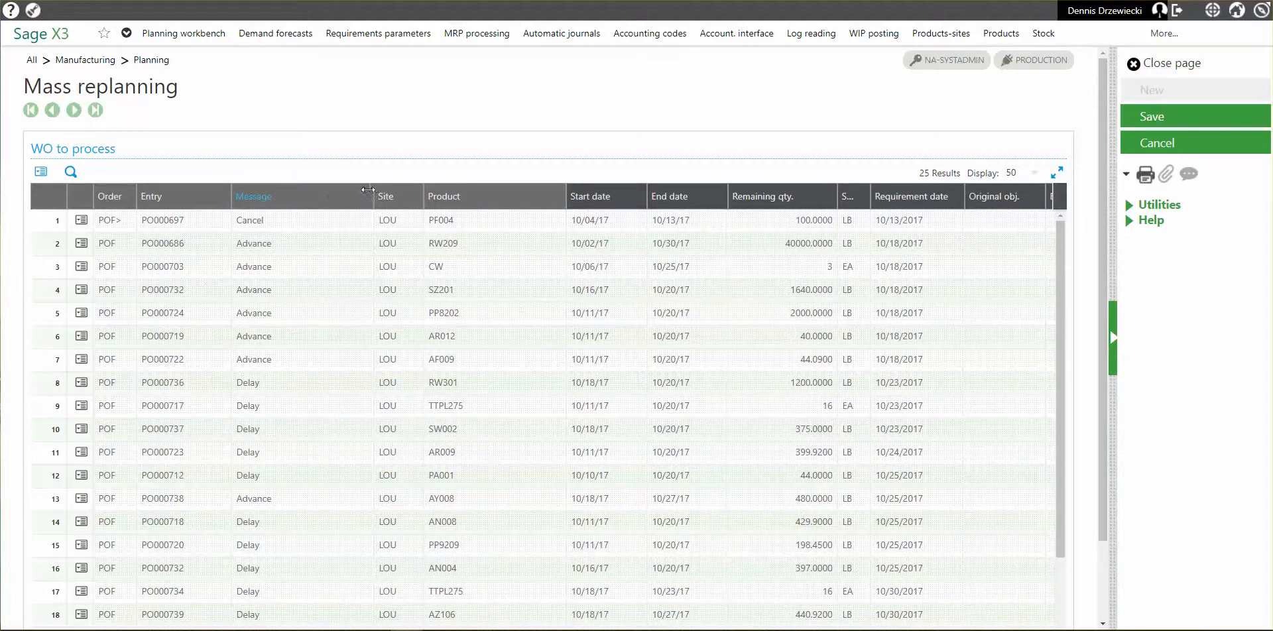
drag(368, 190, 301, 192)
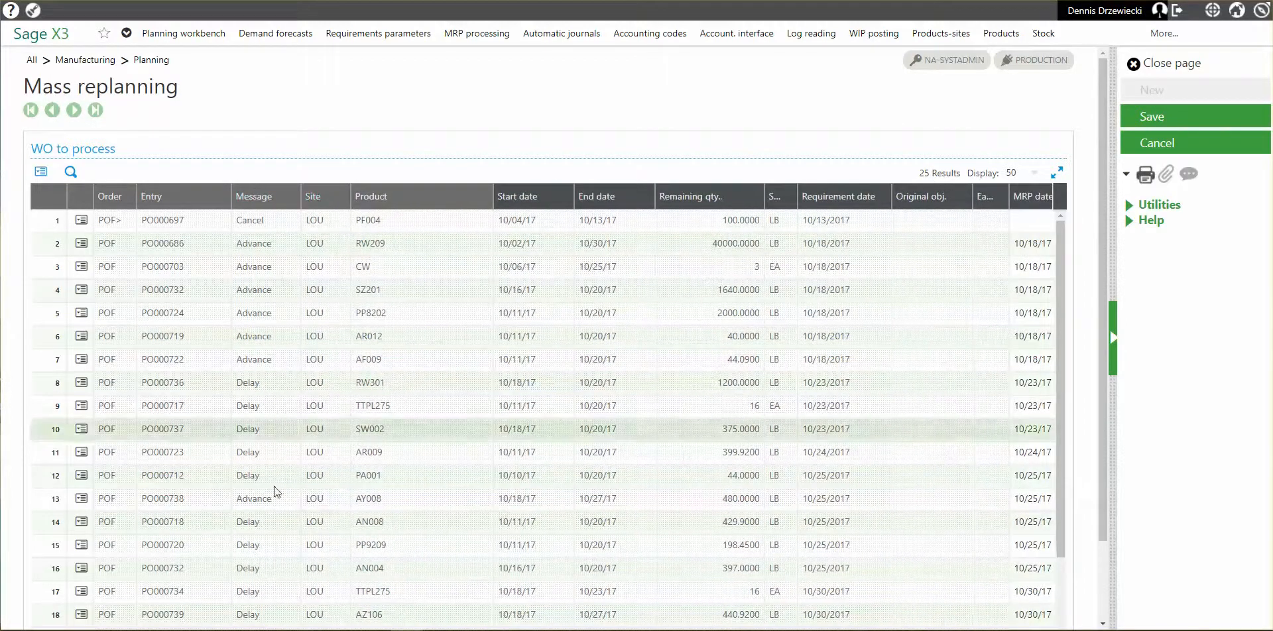
scroll(286, 494, down, 2)
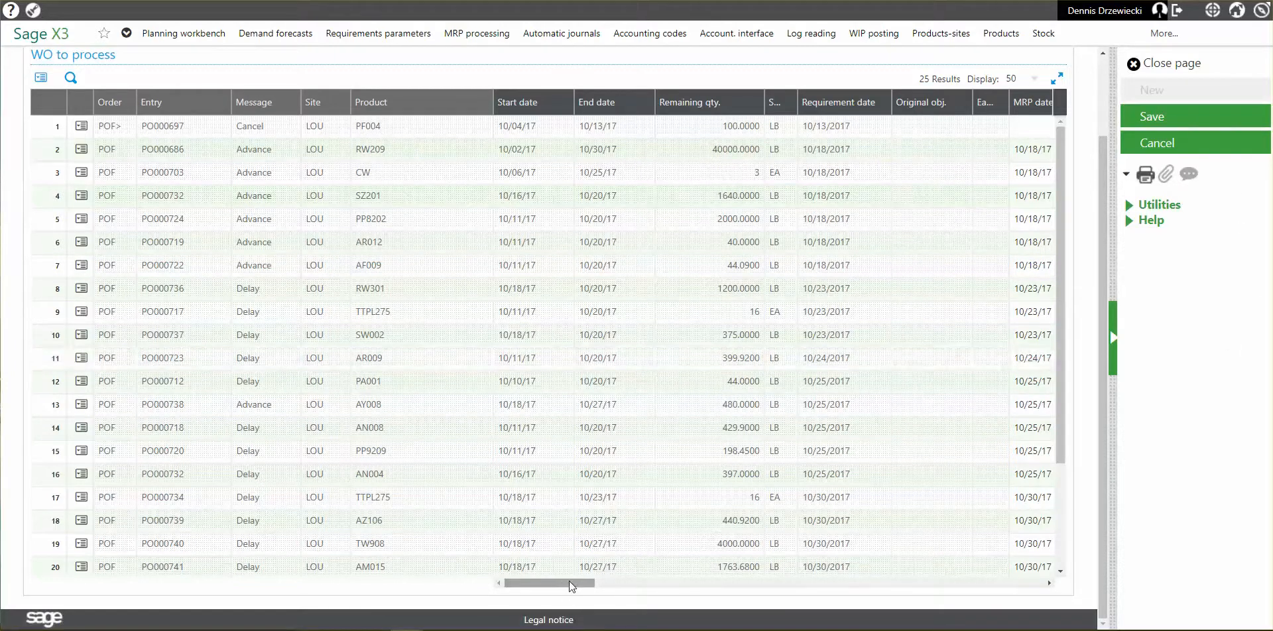
mouse_move(560, 582)
mouse_down()
mouse_move(585, 583)
mouse_move(568, 584)
mouse_up()
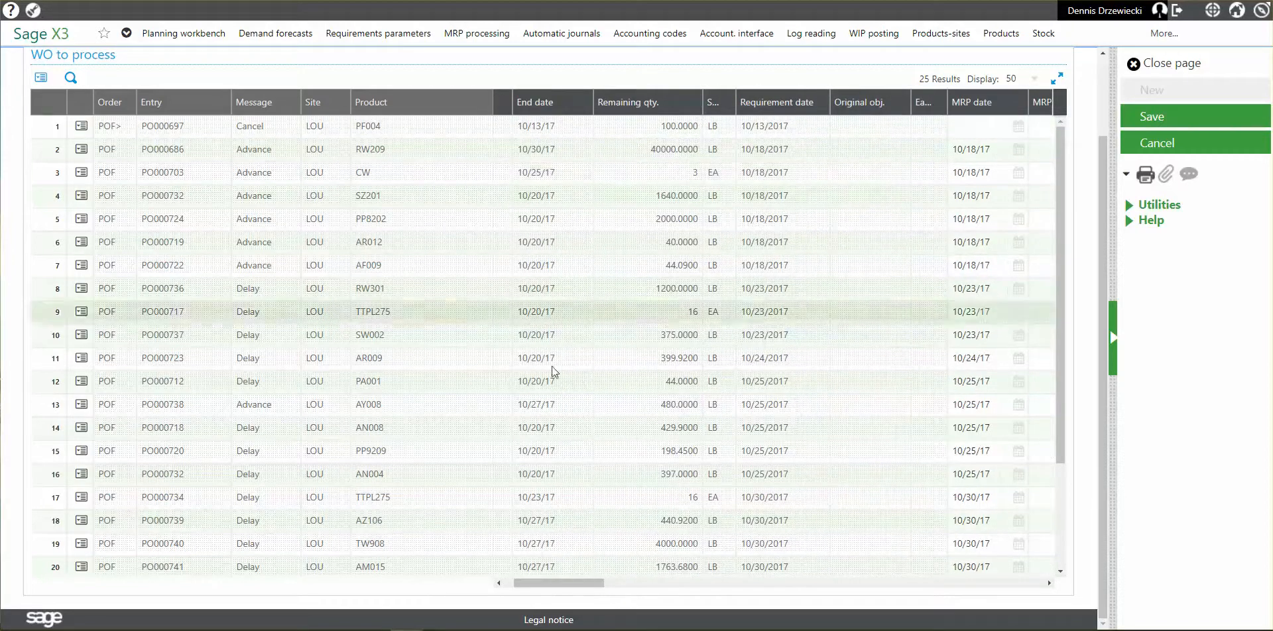
Examine the MRP date and MRP quantity columns for the listed purchase orders and close the mass replanning results without saving
drag(552, 582, 585, 586)
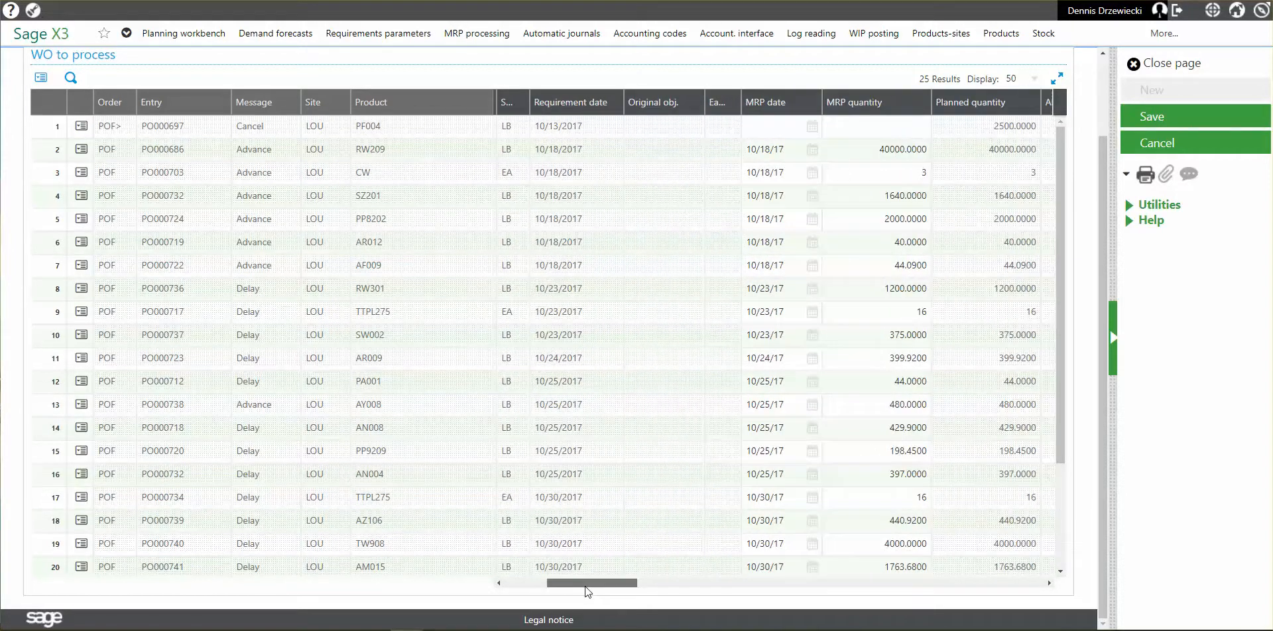
click(766, 151)
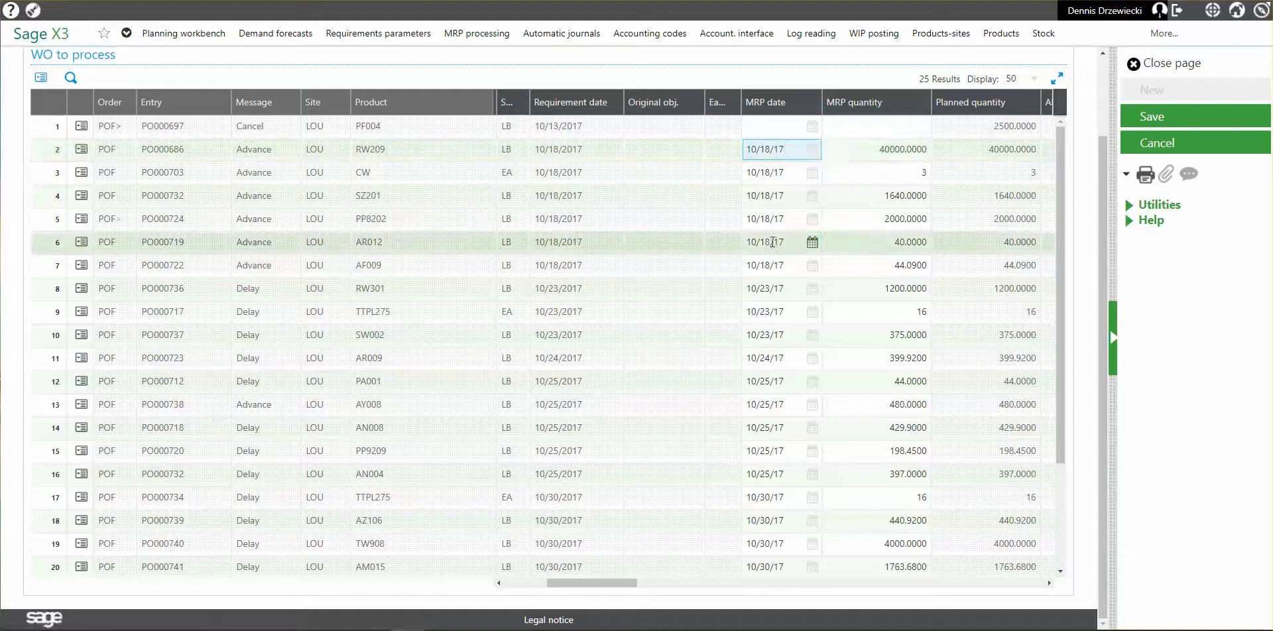
click(769, 382)
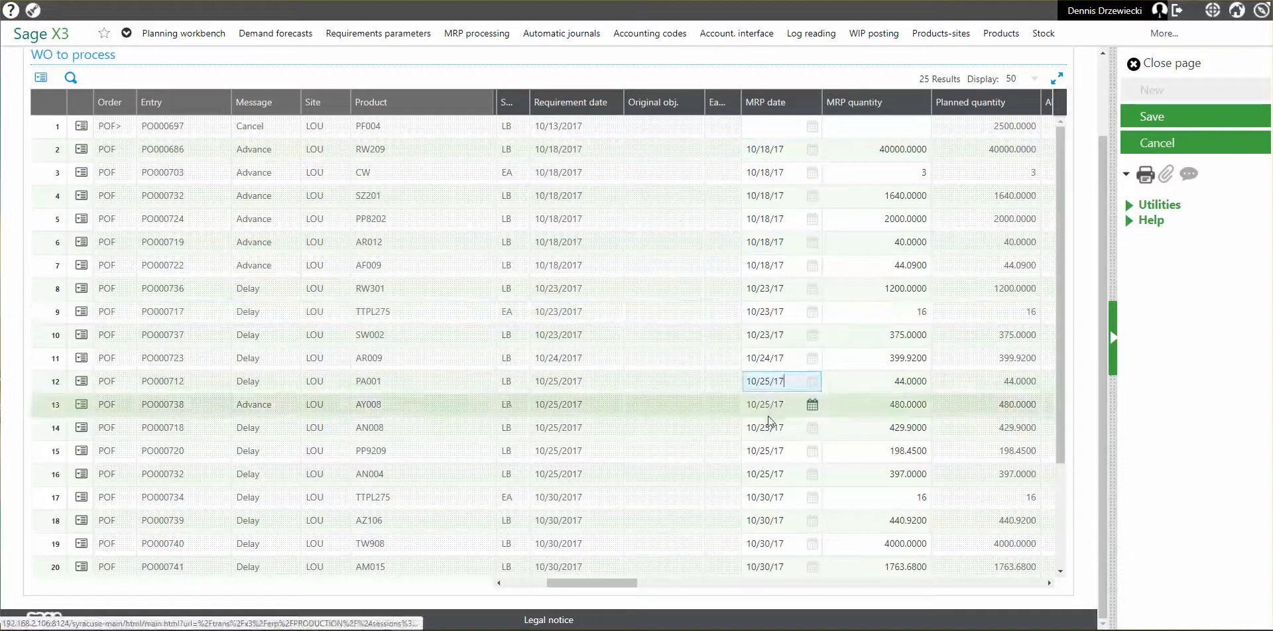
click(768, 421)
click(908, 420)
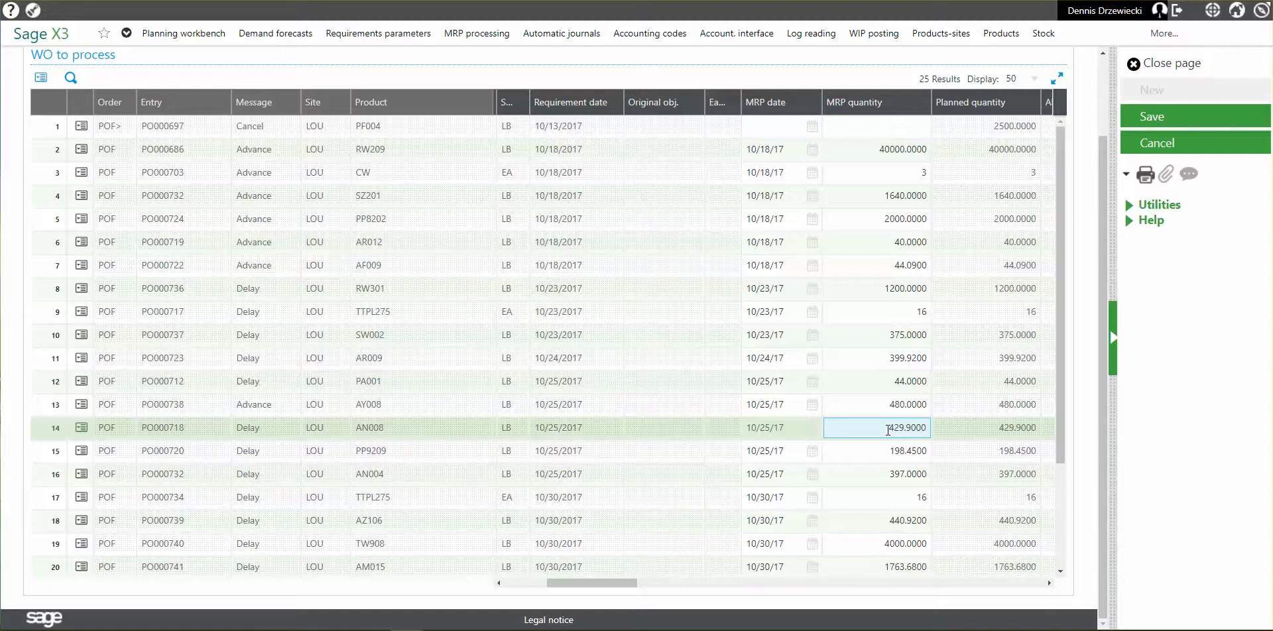
click(756, 151)
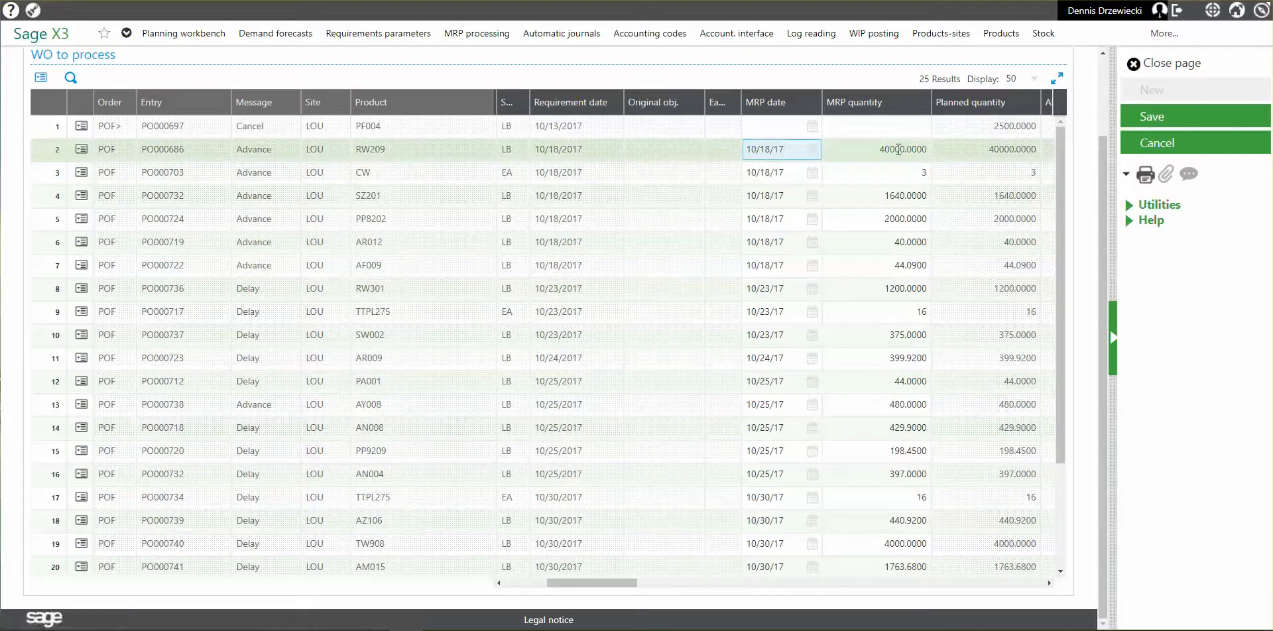
key(Tab)
click(763, 213)
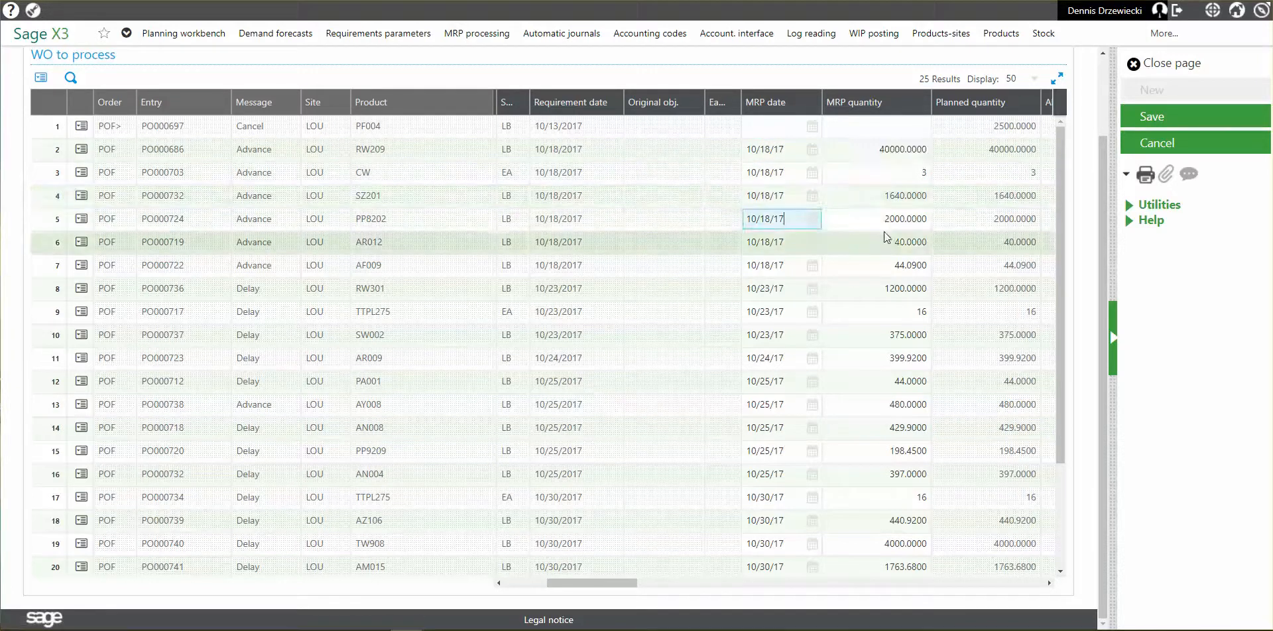
click(885, 232)
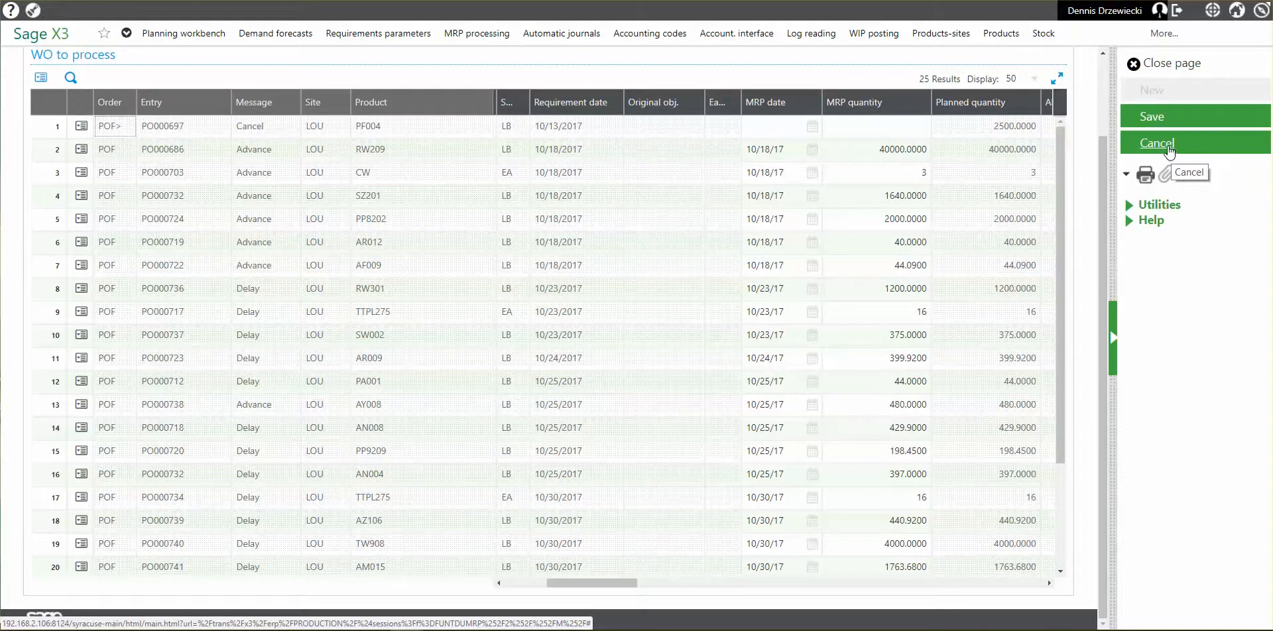
click(1172, 63)
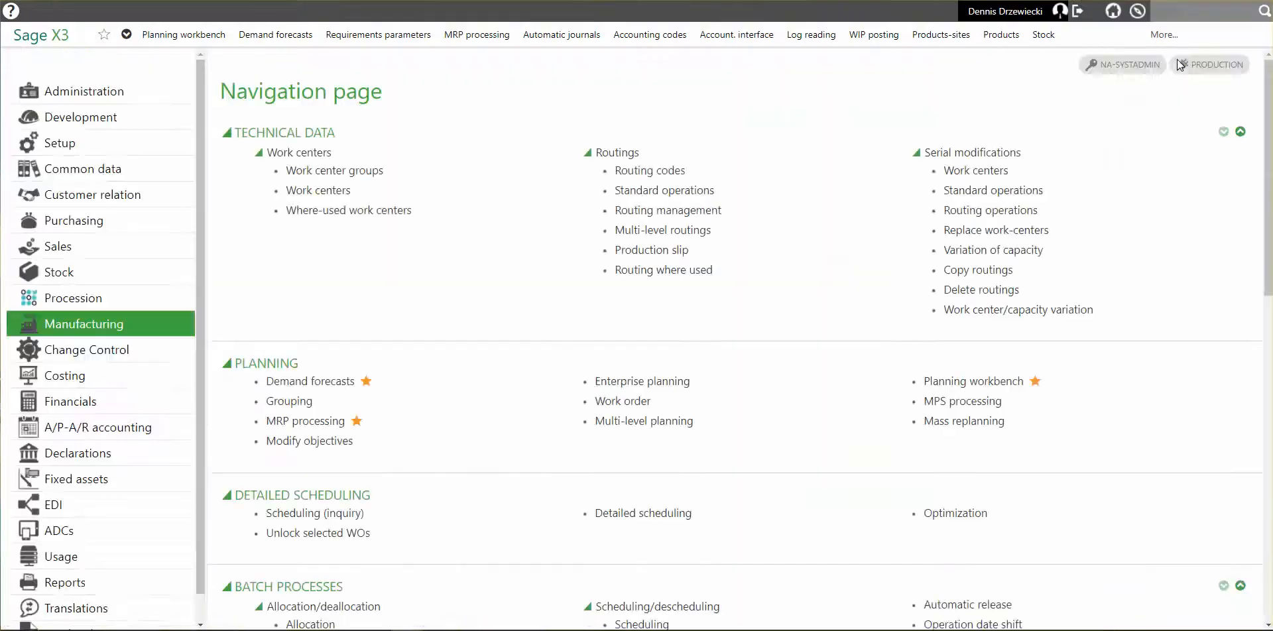
Run a new mass replanning selection for site LOU limited to POF orders with the Cancel message, and close its results
click(975, 424)
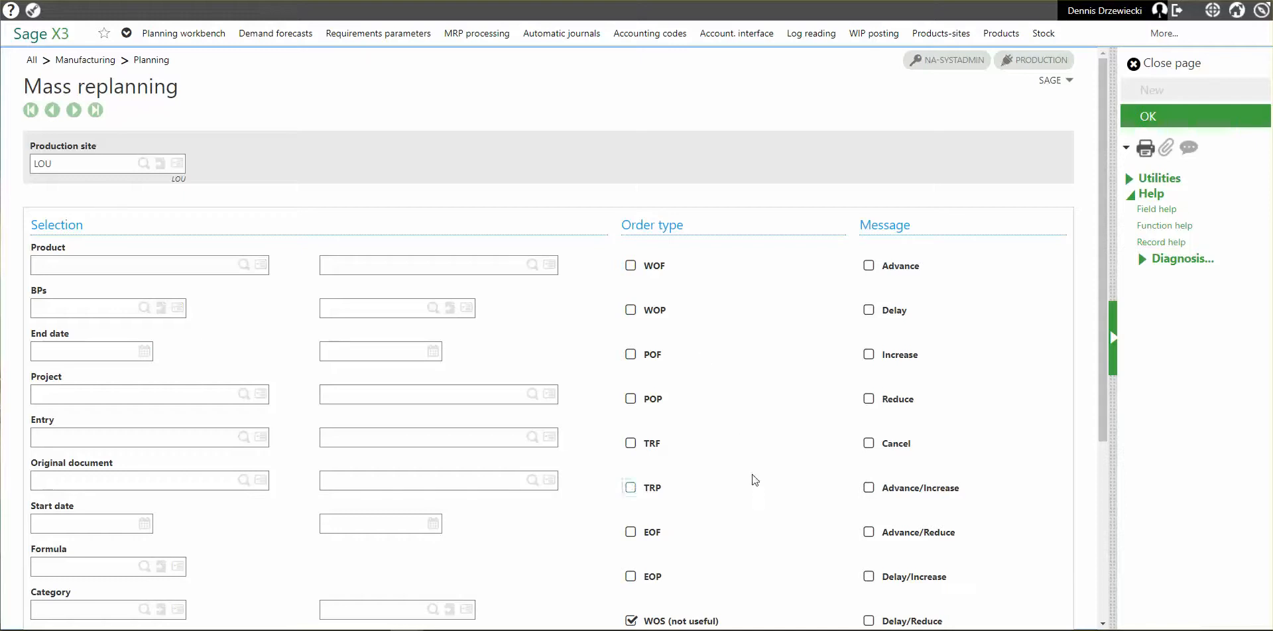
click(630, 356)
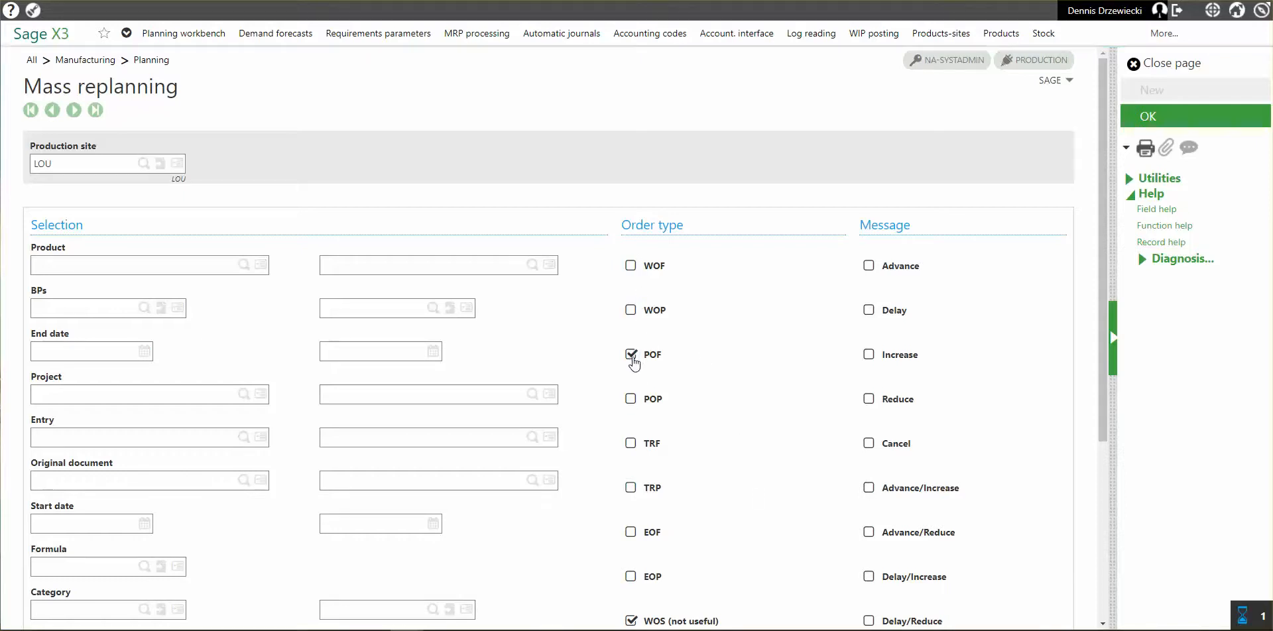
click(869, 443)
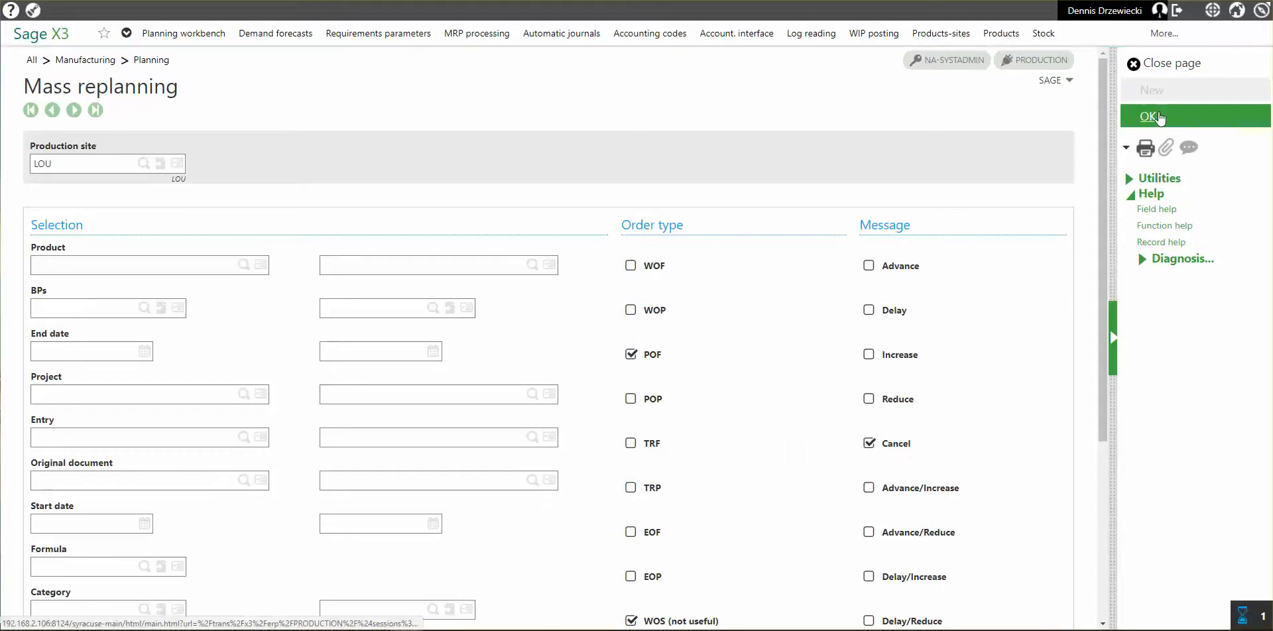
click(1159, 118)
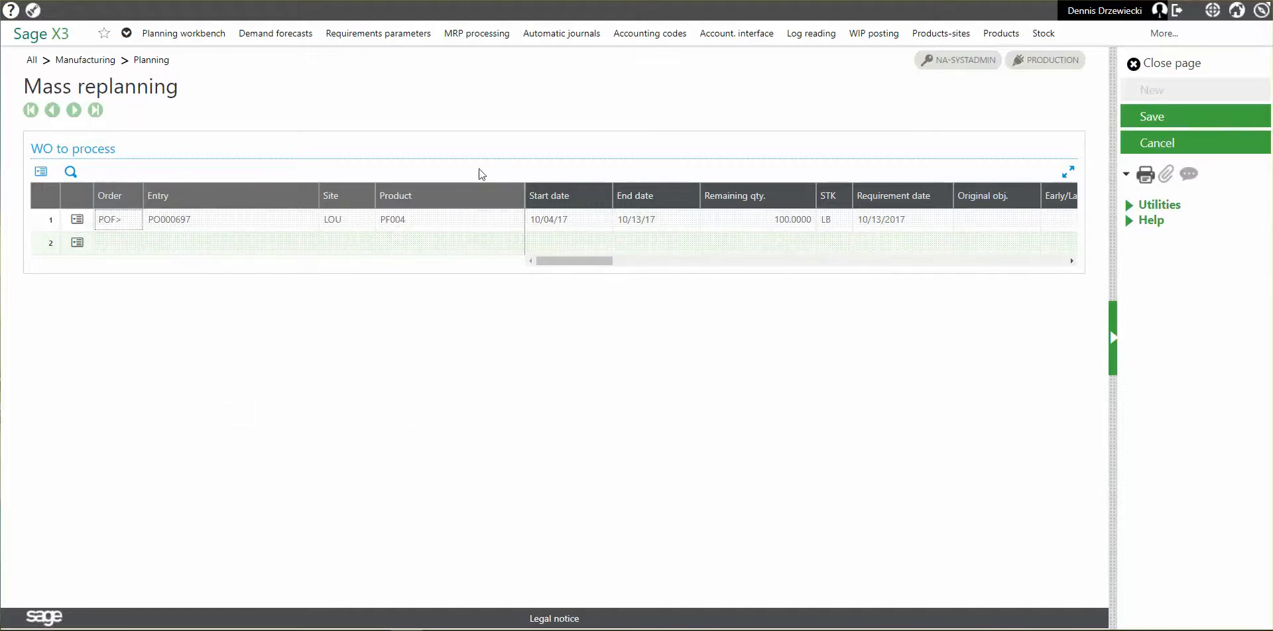
click(1180, 65)
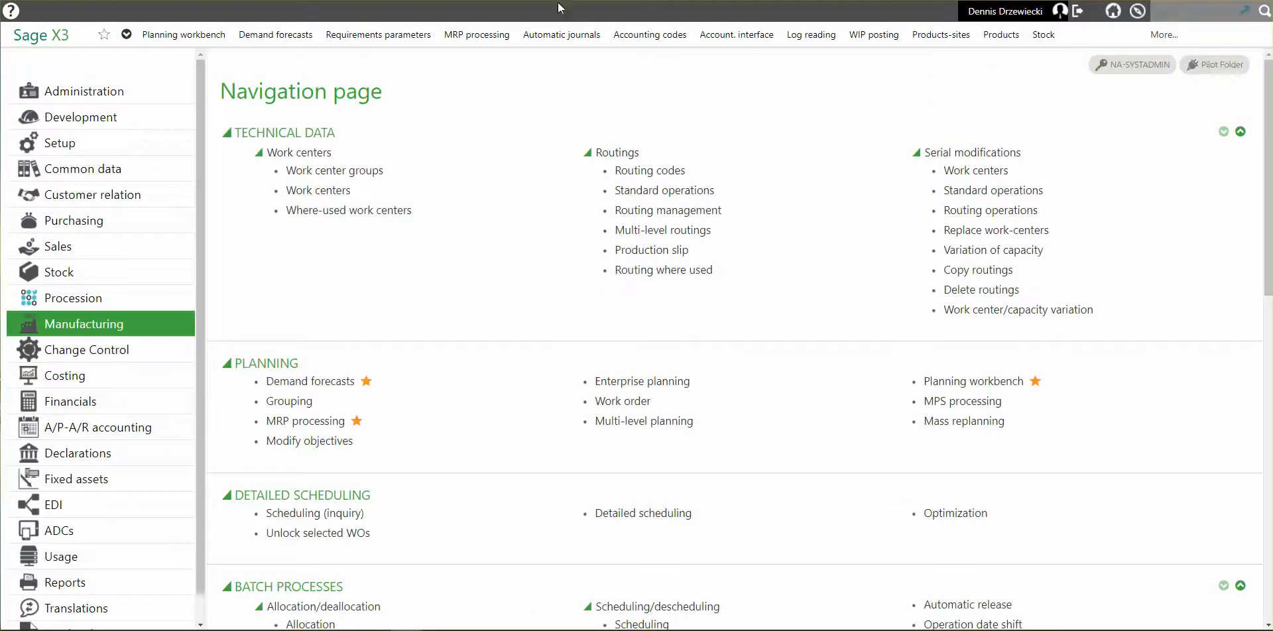
Open the Mass replanning log file F14604 in the log reading function
click(154, 582)
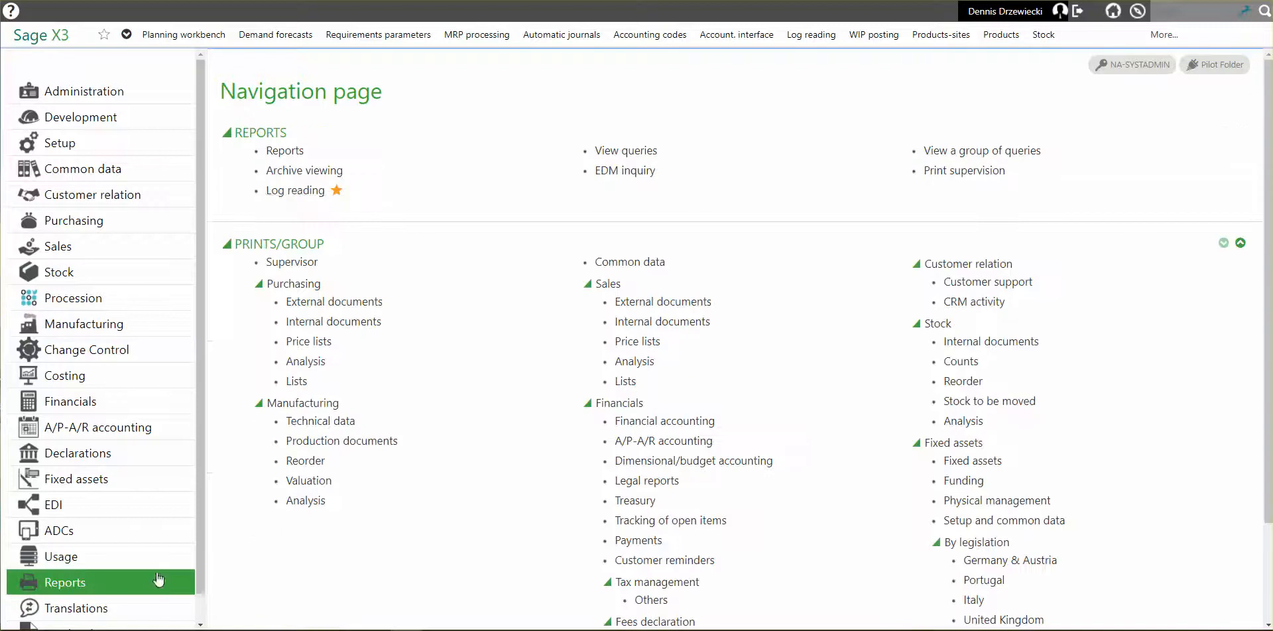
click(296, 191)
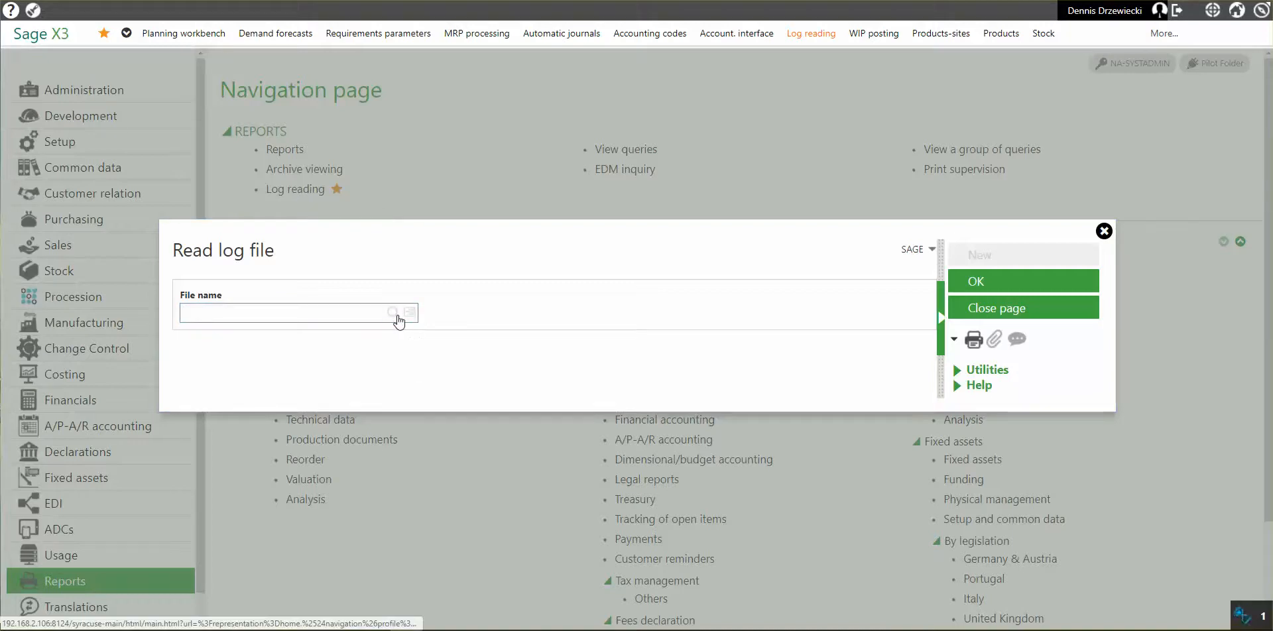
click(396, 315)
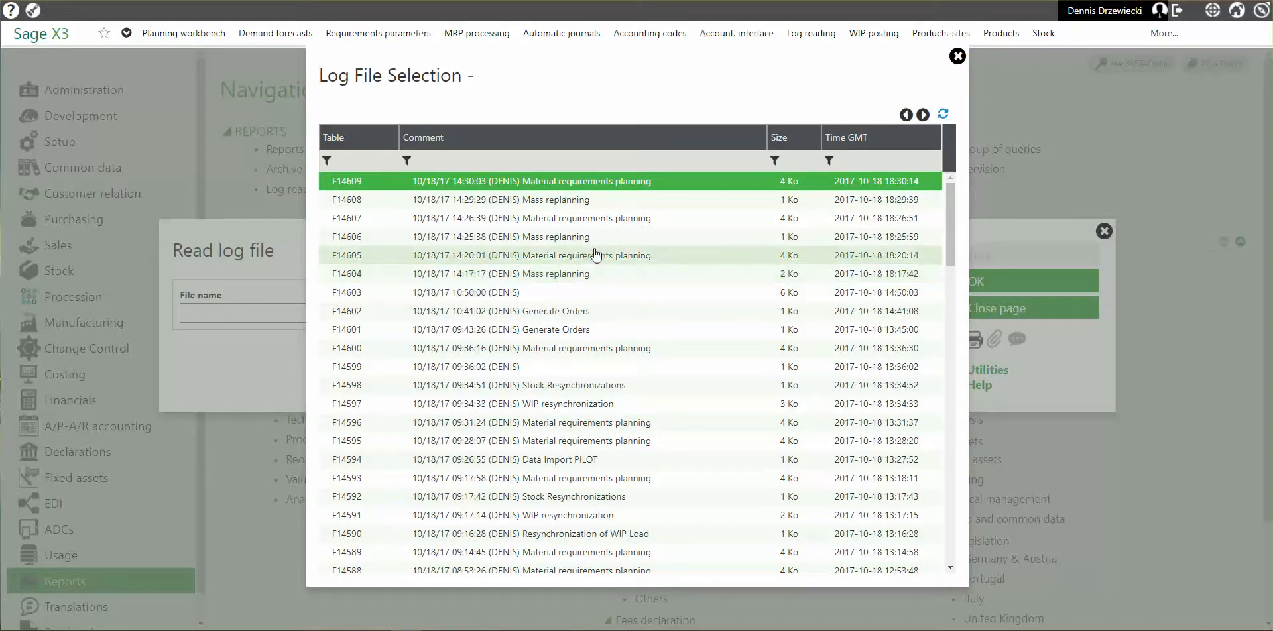
click(570, 278)
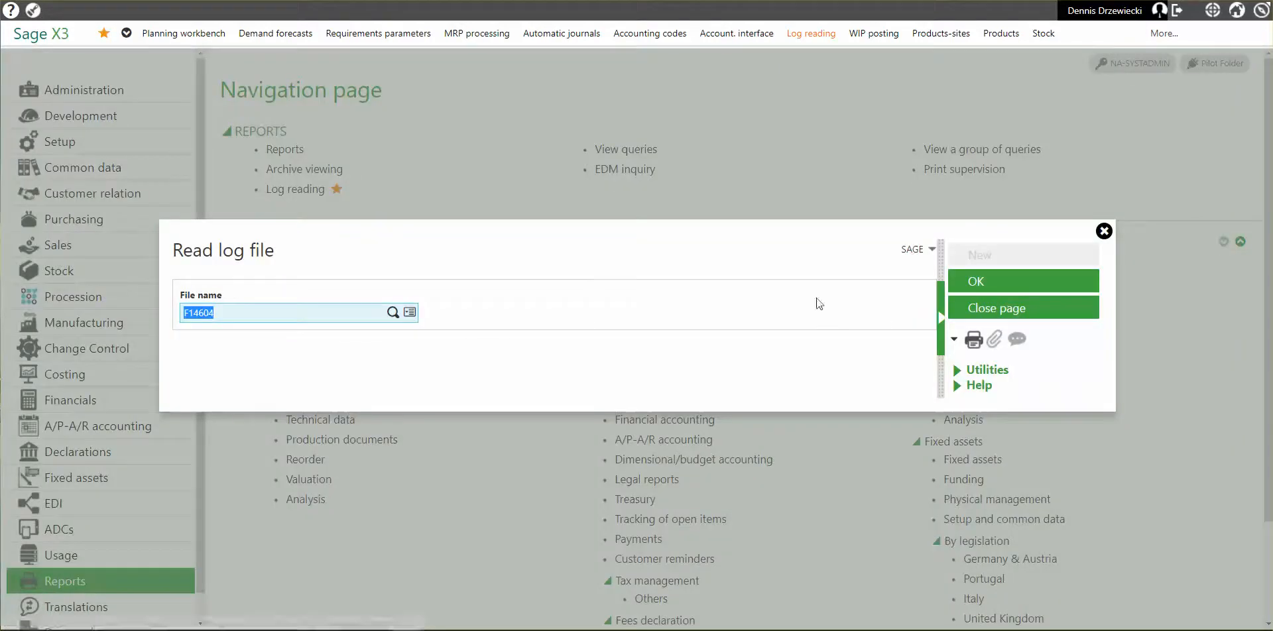
click(973, 284)
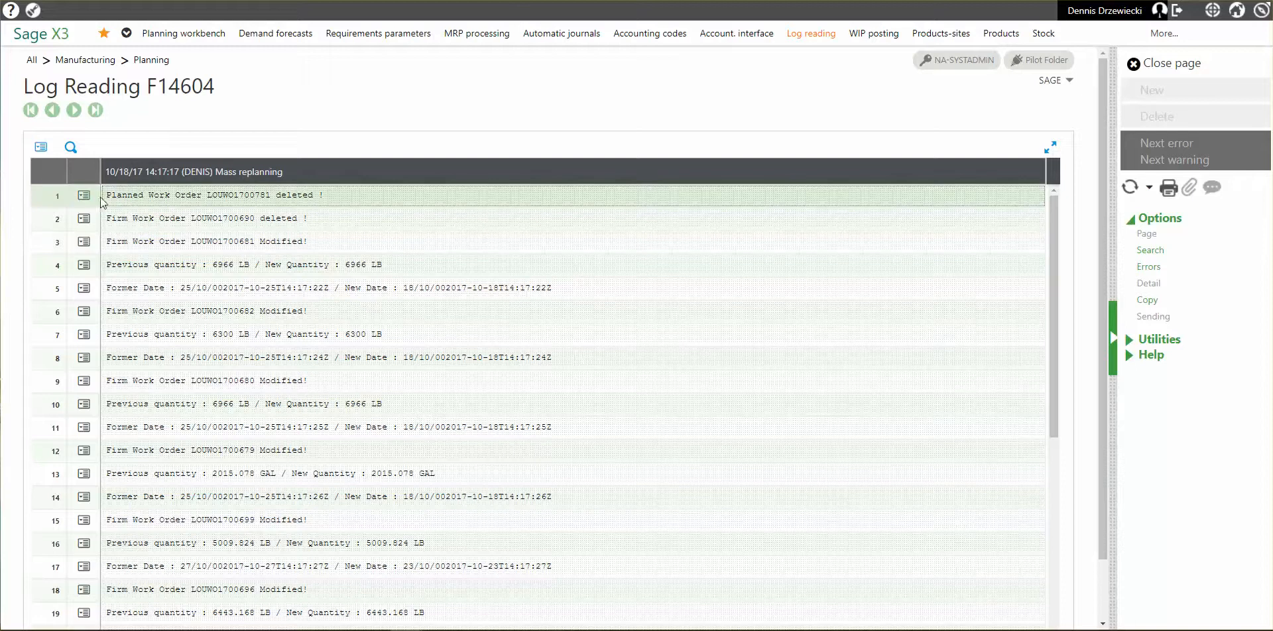
Review the mass replanning log's entries on order deletions and quantity and date changes through to its end, and close the log
drag(113, 200, 253, 222)
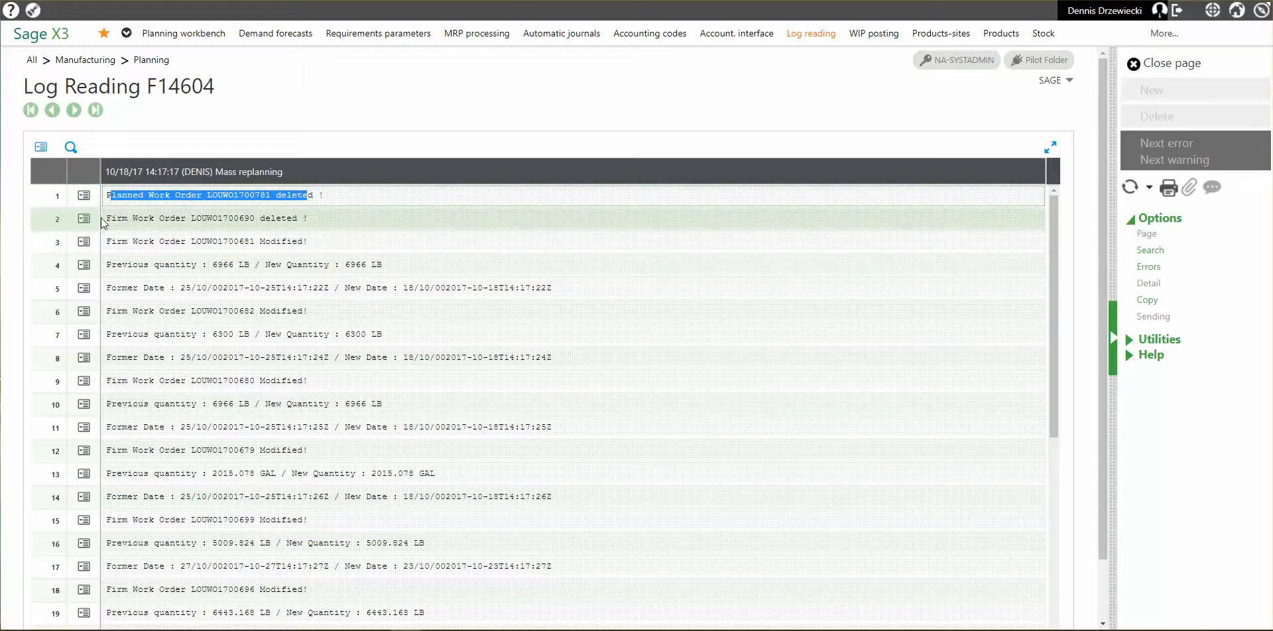
drag(102, 223, 284, 227)
drag(111, 219, 286, 221)
click(122, 249)
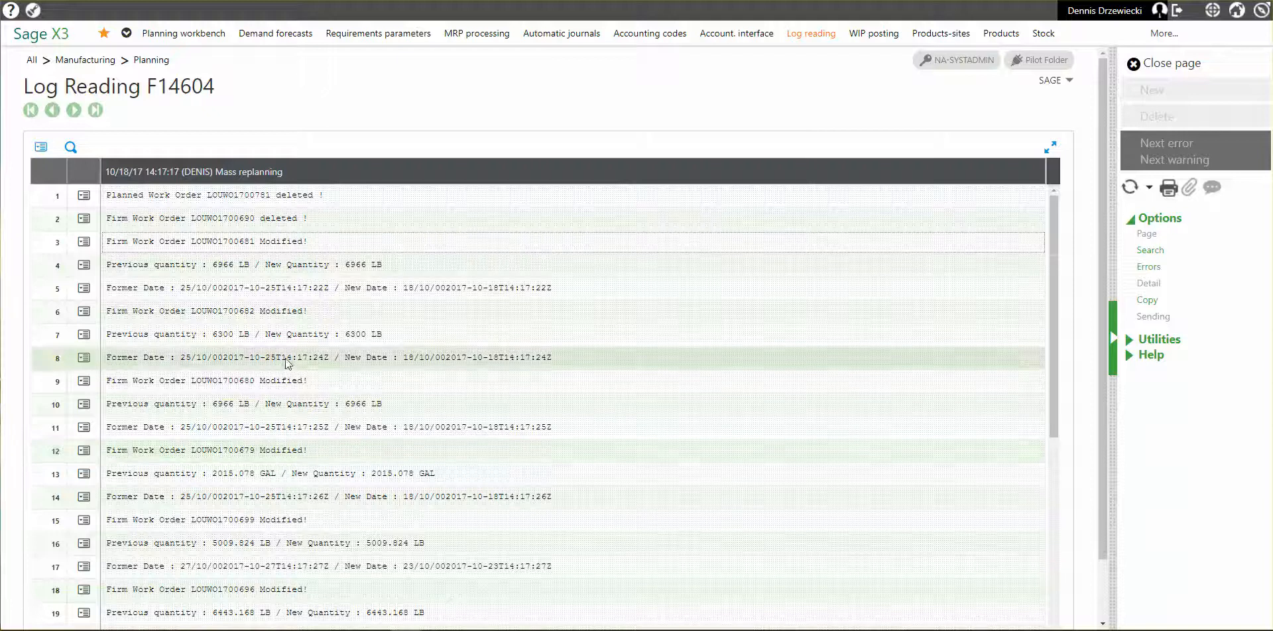
scroll(303, 365, down, 6)
scroll(343, 475, down, 3)
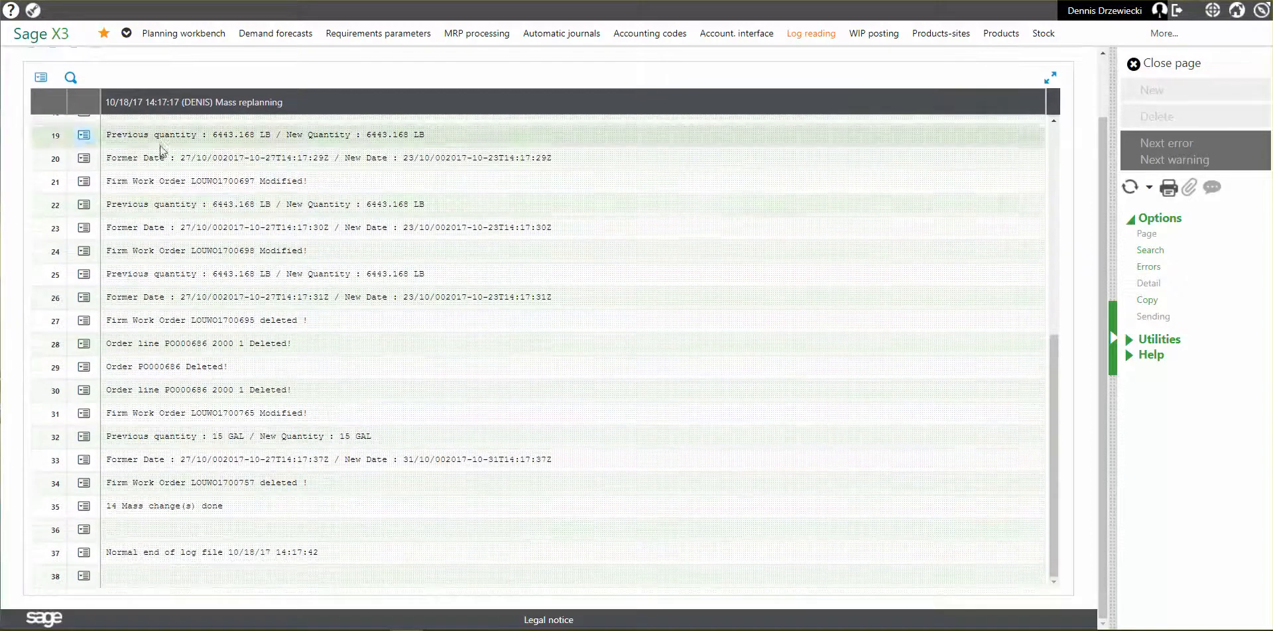
click(1170, 64)
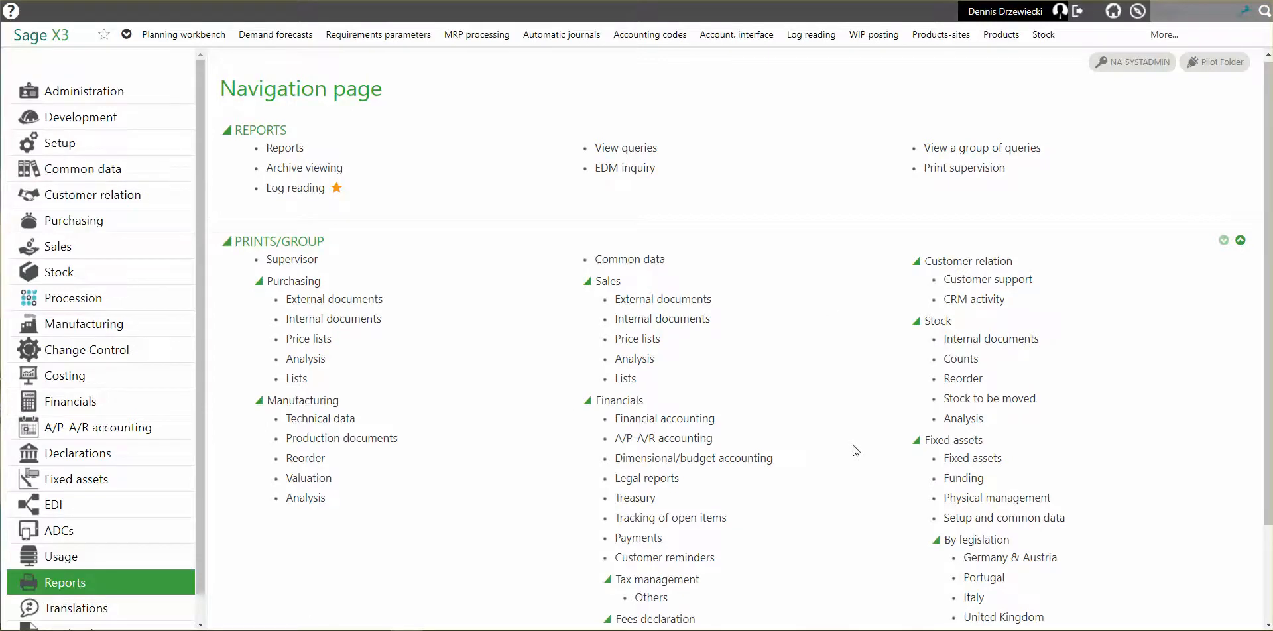
scroll(862, 444, down, 2)
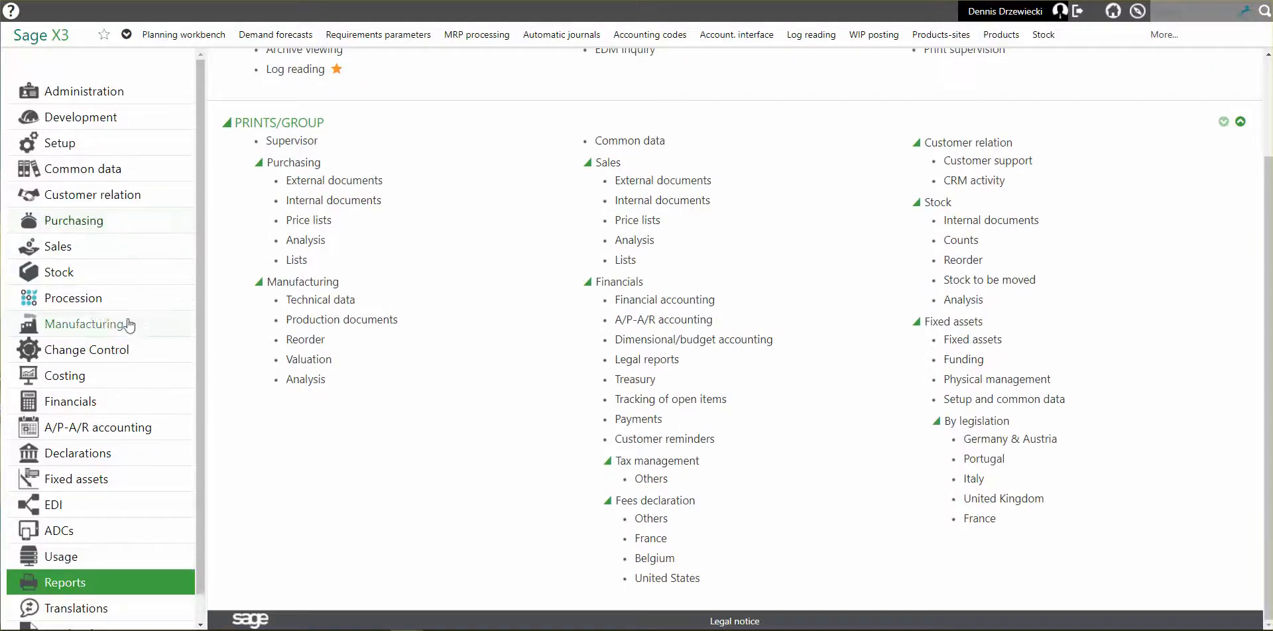